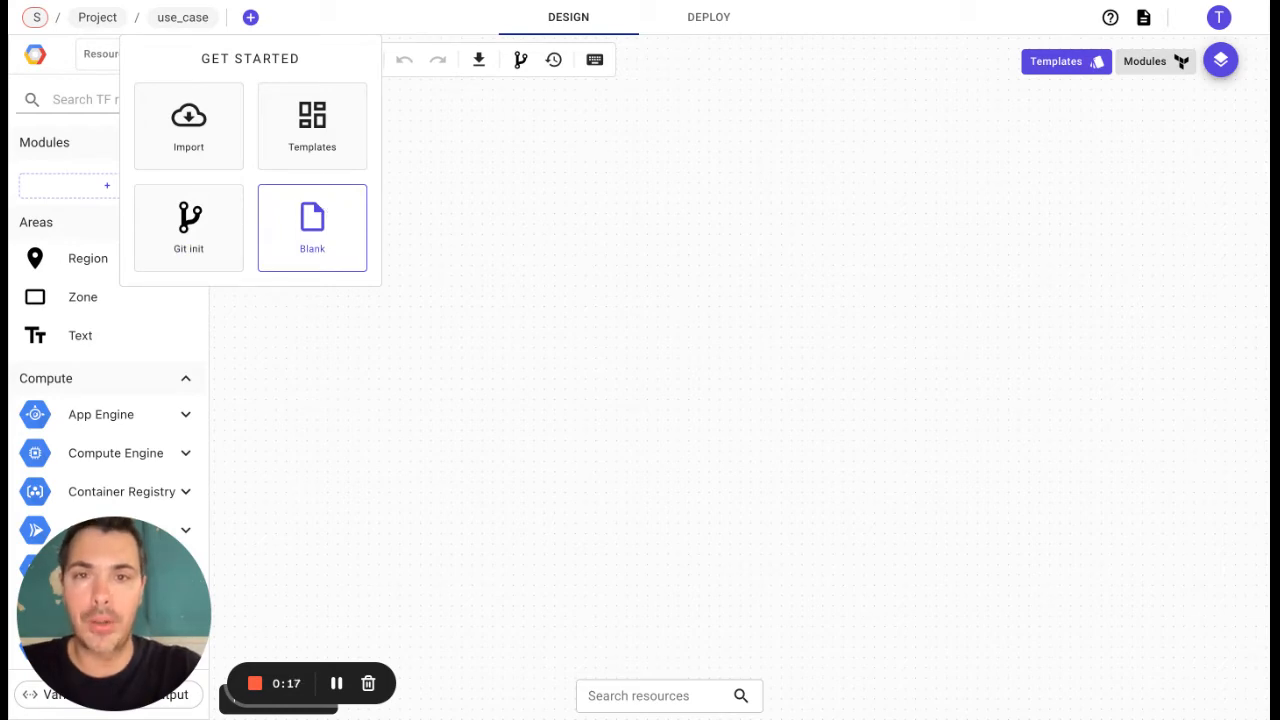
Step: Switch the cloud provider to Microsoft Azure RM and look at its data sources before returning to the resources list
click(35, 55)
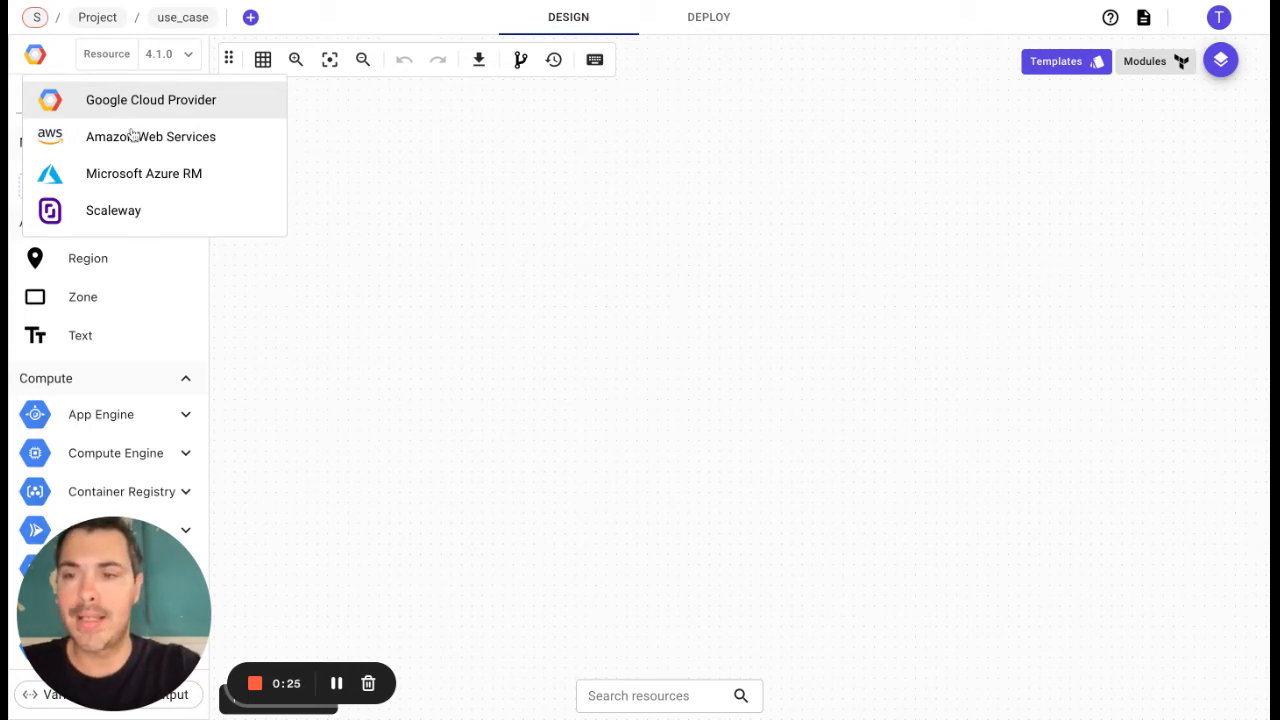
click(148, 176)
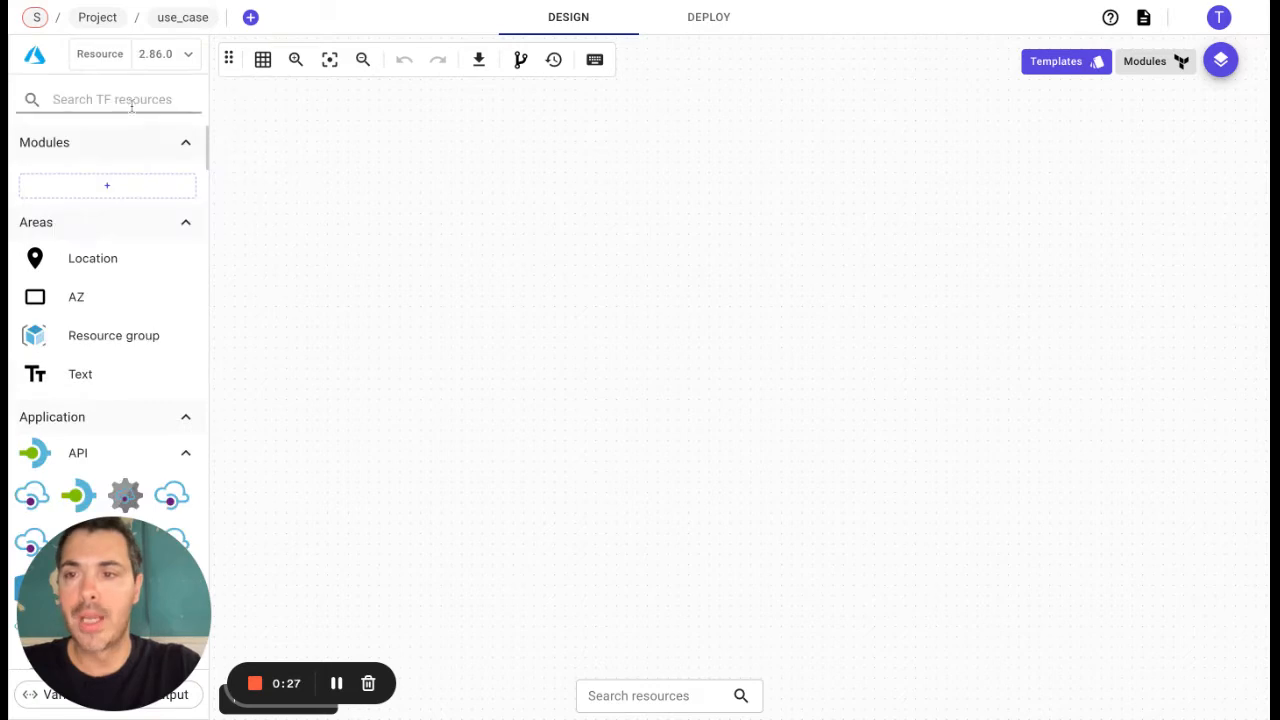
click(104, 58)
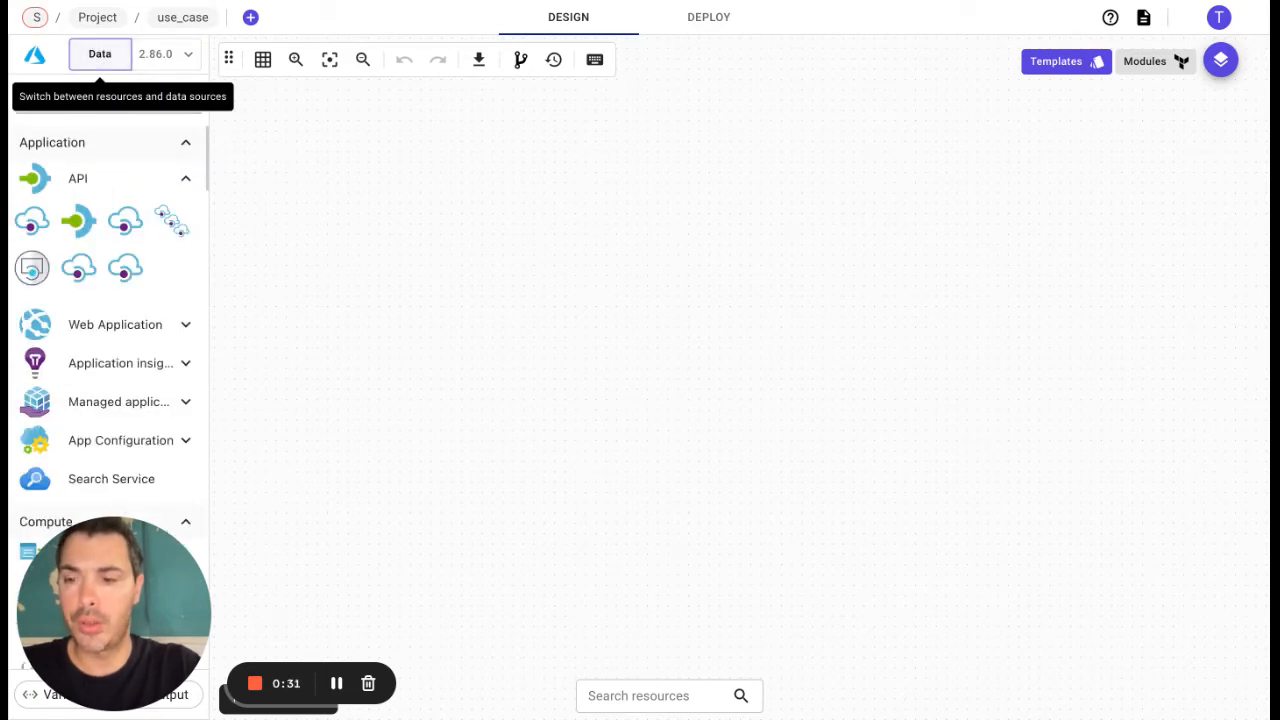
click(100, 55)
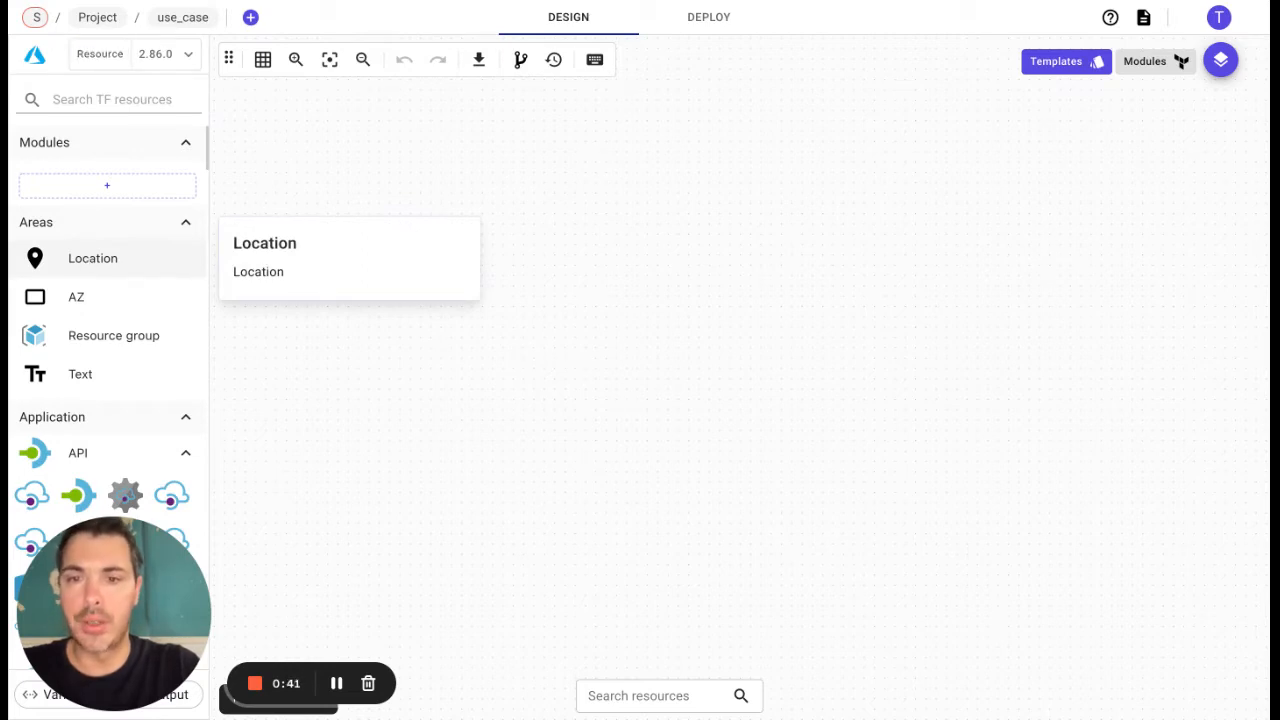
Step: Place a Location area on the canvas with East US as its location and enlarge its frame
drag(93, 258, 801, 331)
drag(889, 254, 690, 265)
click(850, 199)
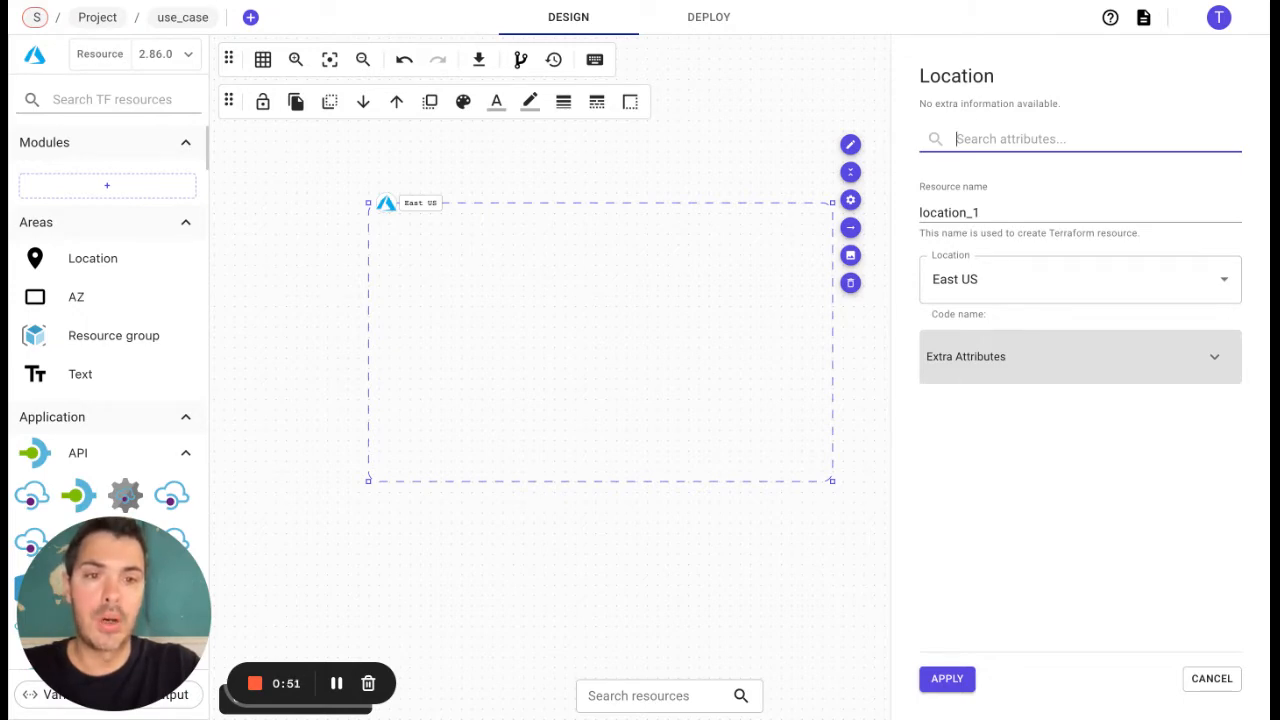
click(997, 280)
click(899, 351)
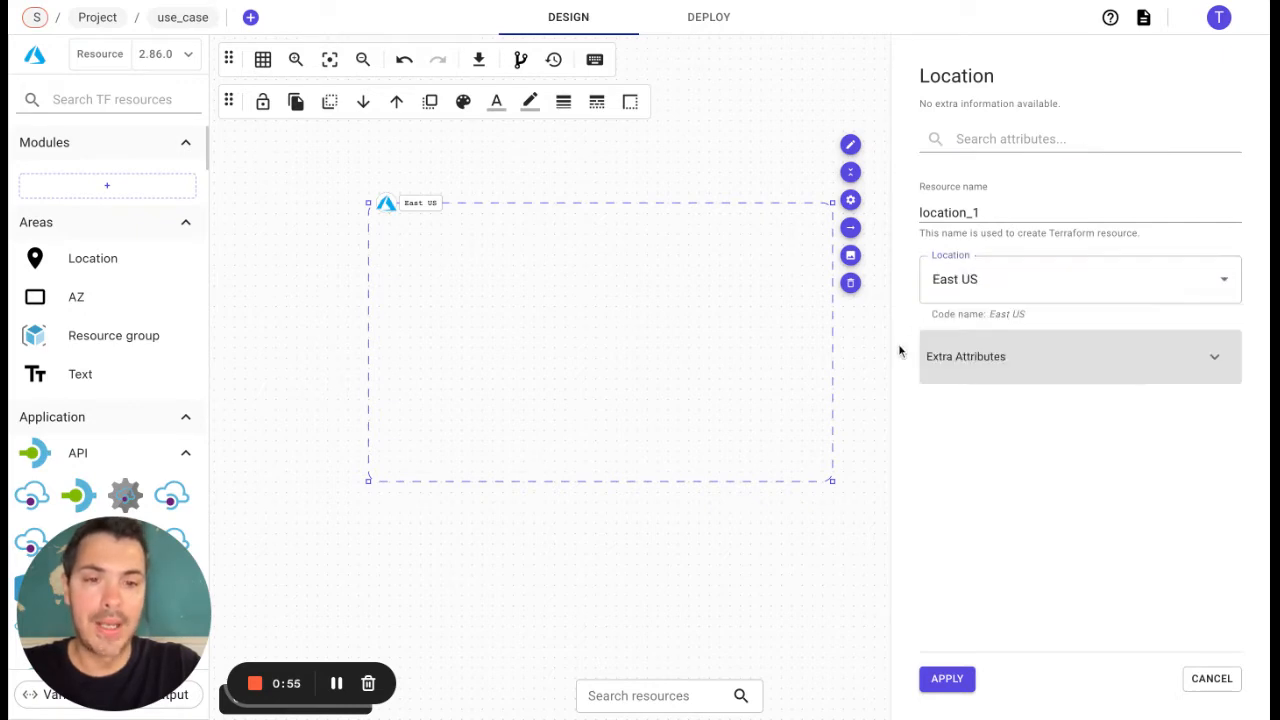
click(958, 688)
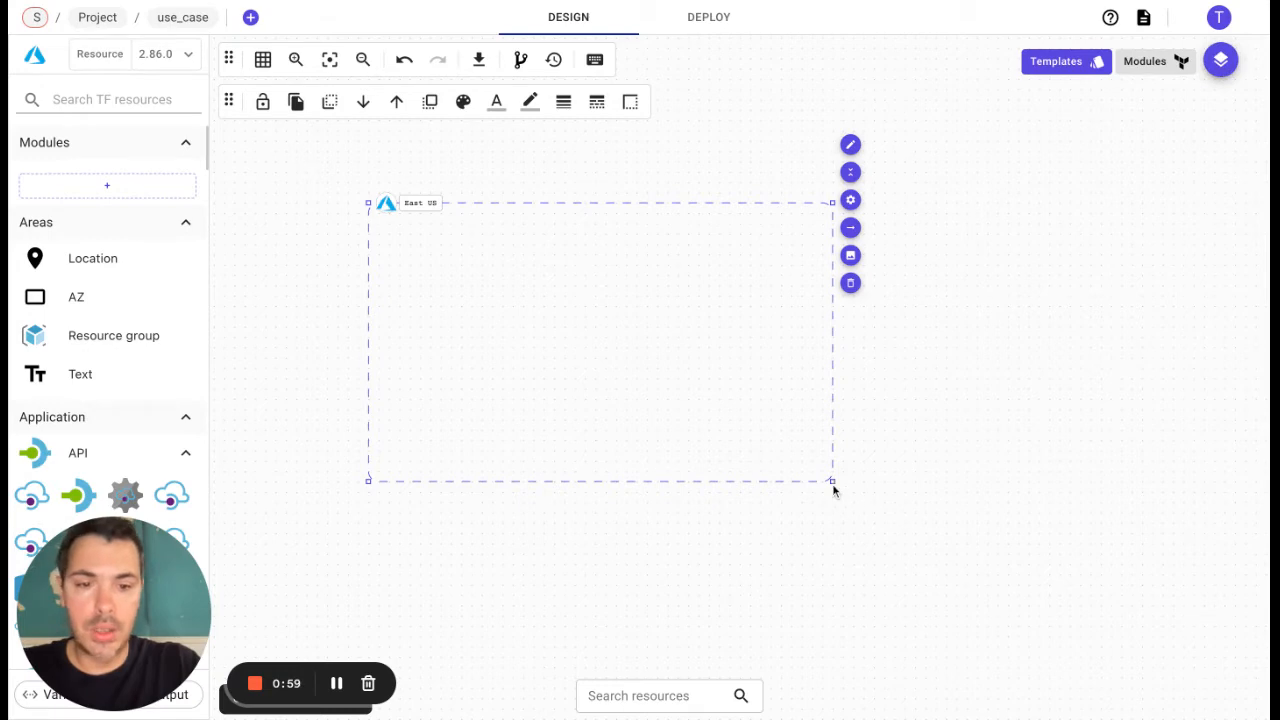
drag(832, 481, 1036, 615)
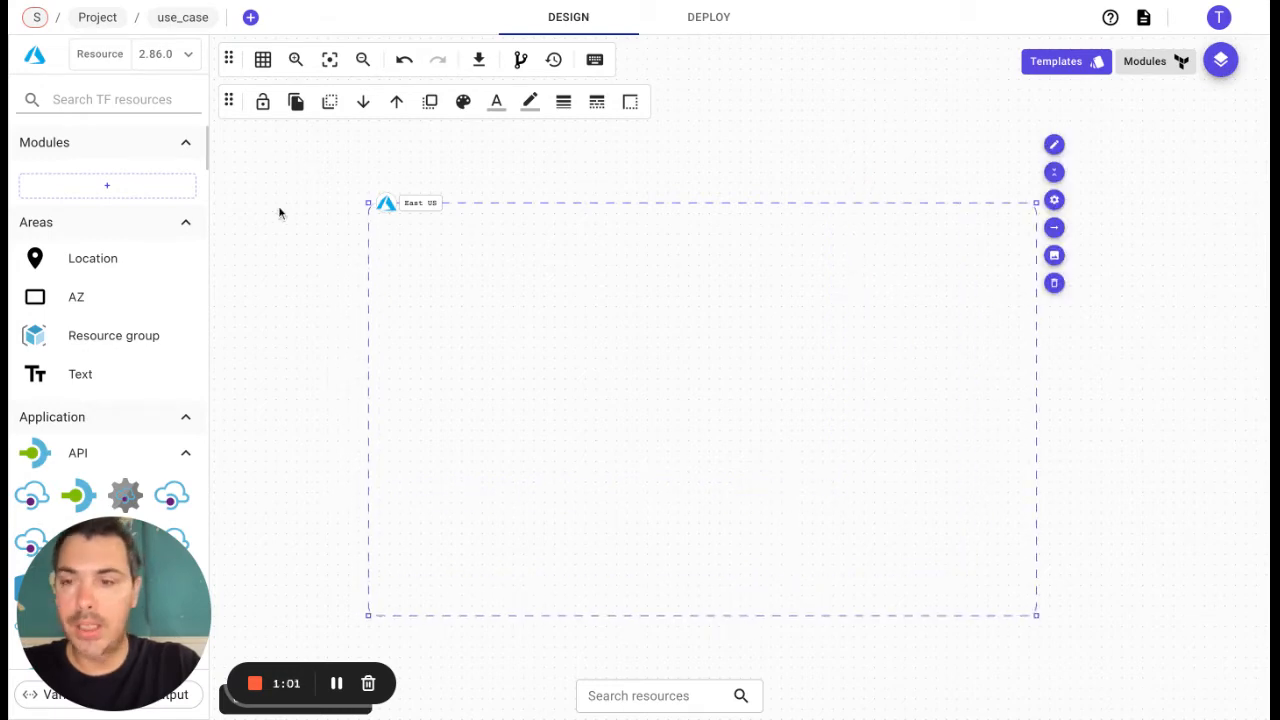
Step: Search the resources for "resour", add a Resource group inside the East US location, and apply its cloud configuration
click(110, 99)
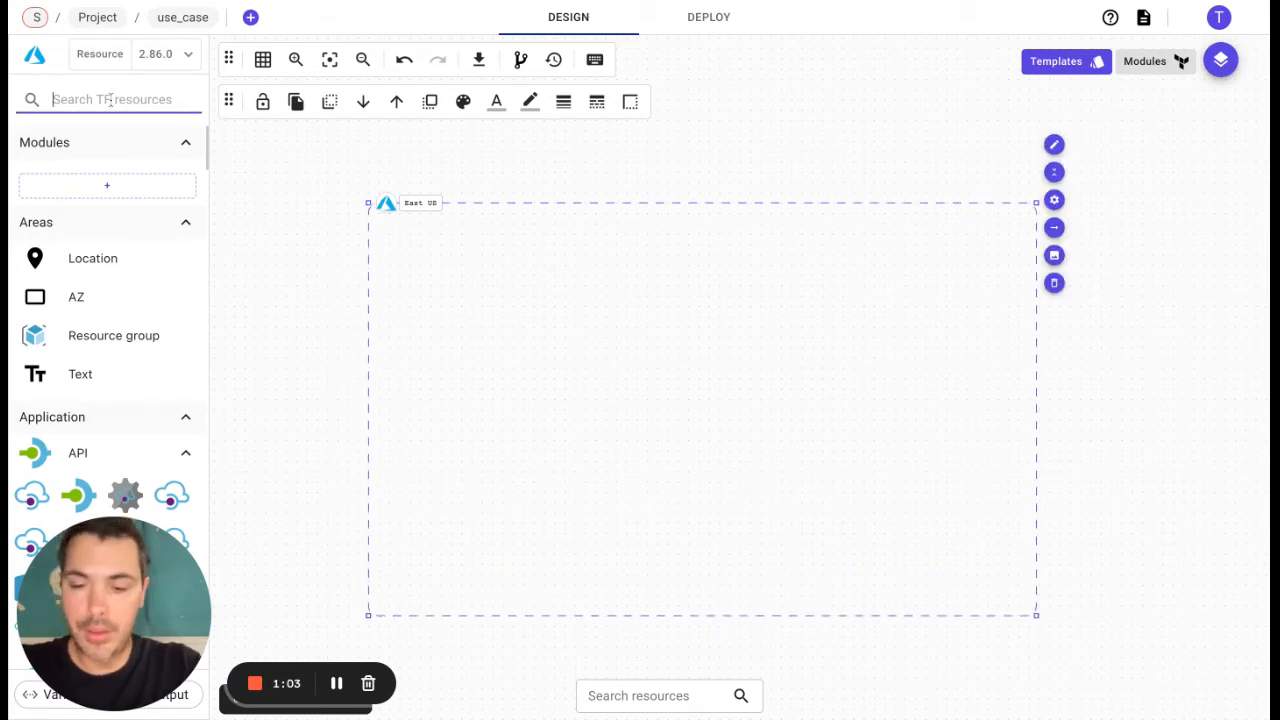
text(resour)
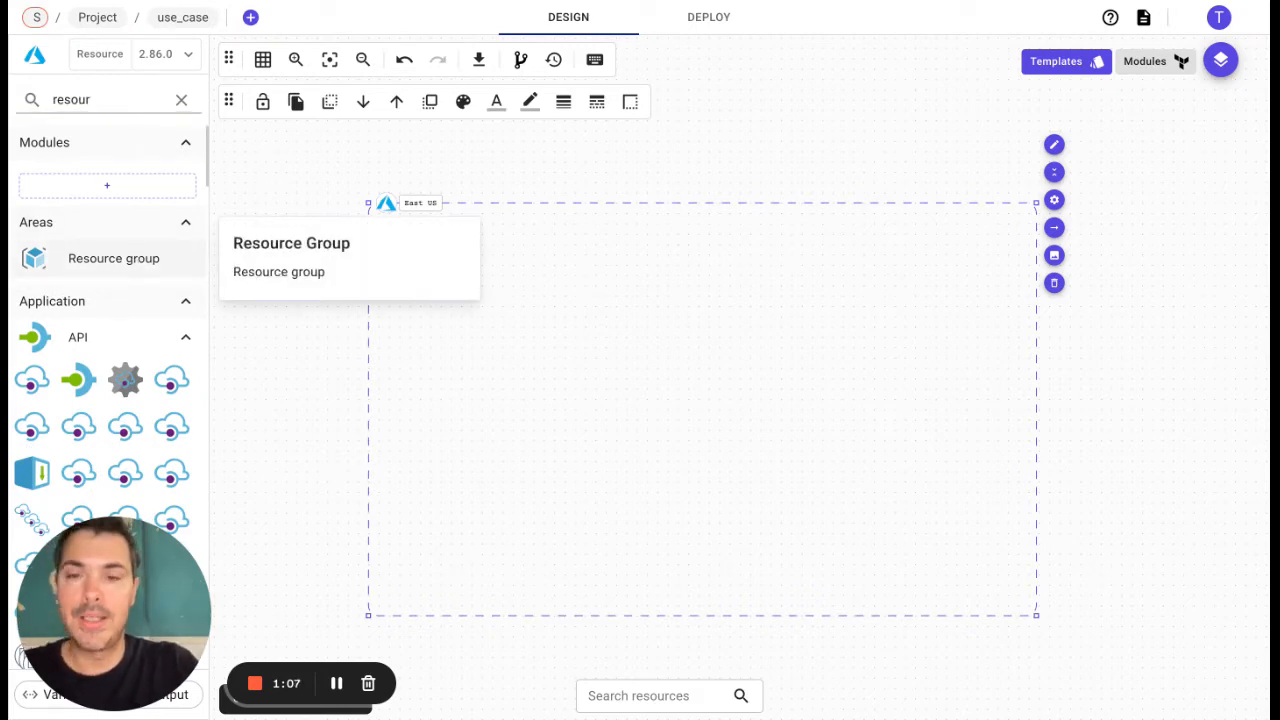
drag(114, 258, 606, 281)
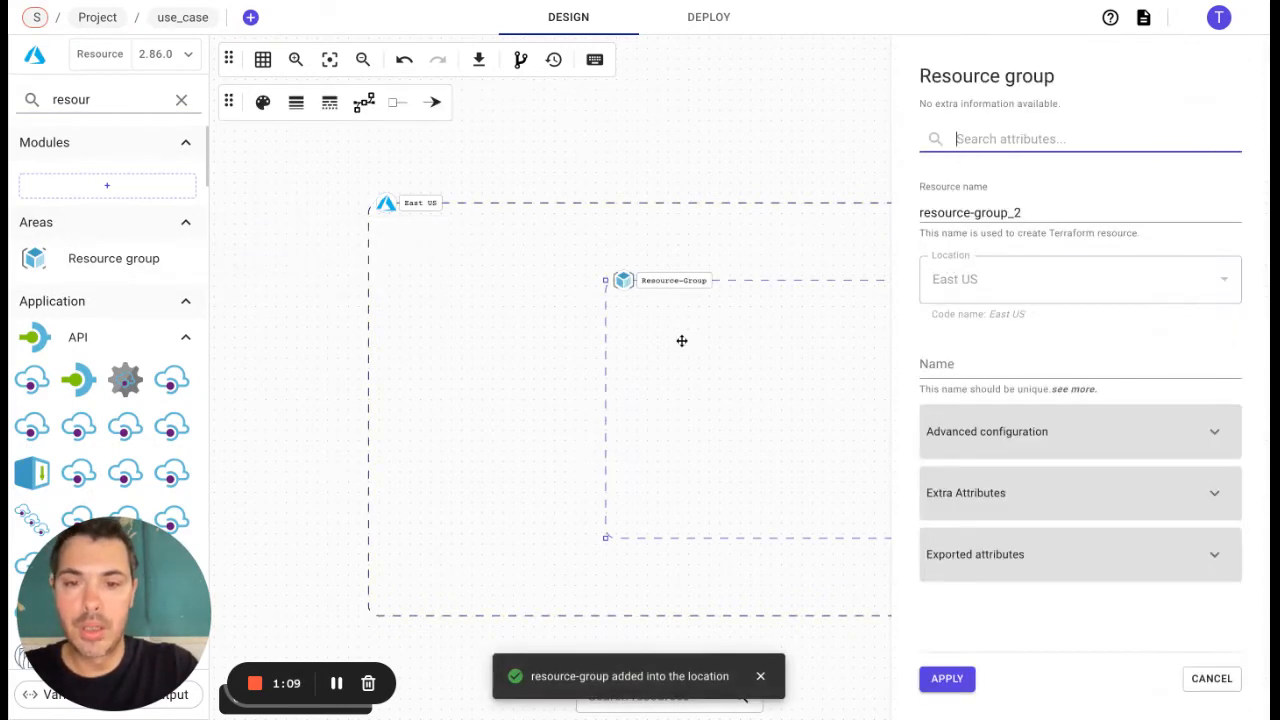
drag(682, 341, 516, 295)
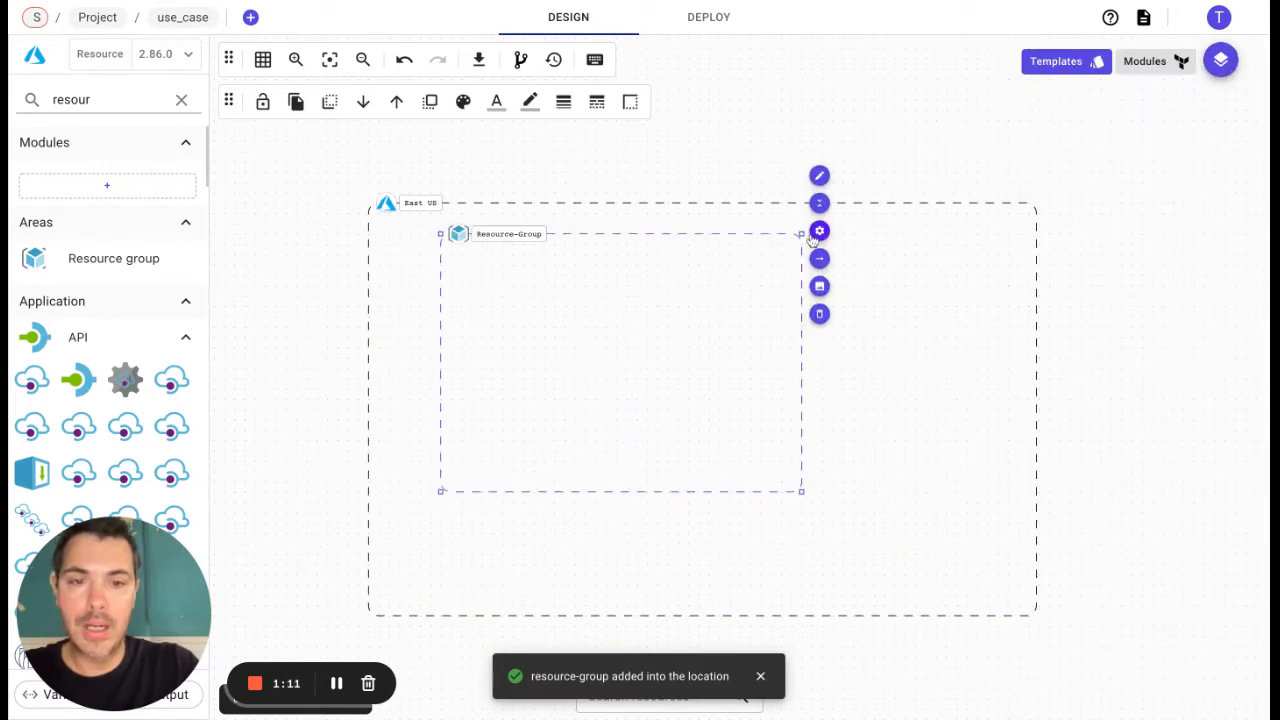
click(818, 232)
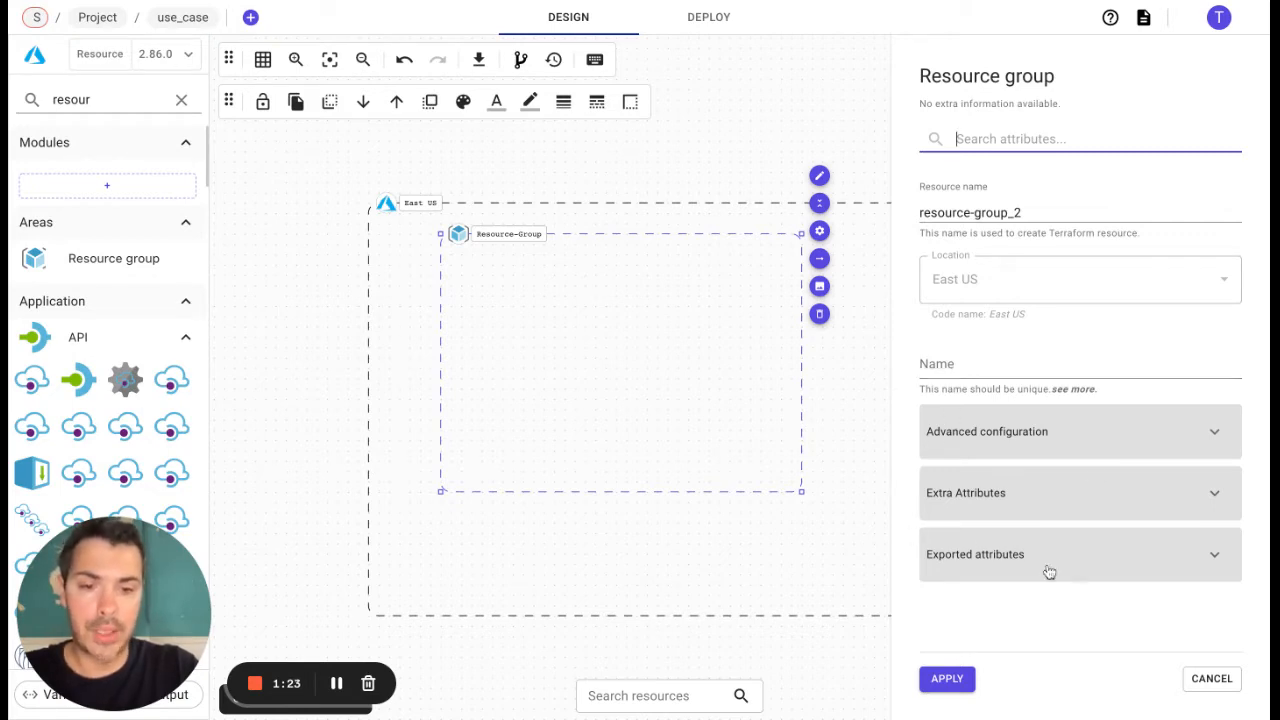
click(962, 677)
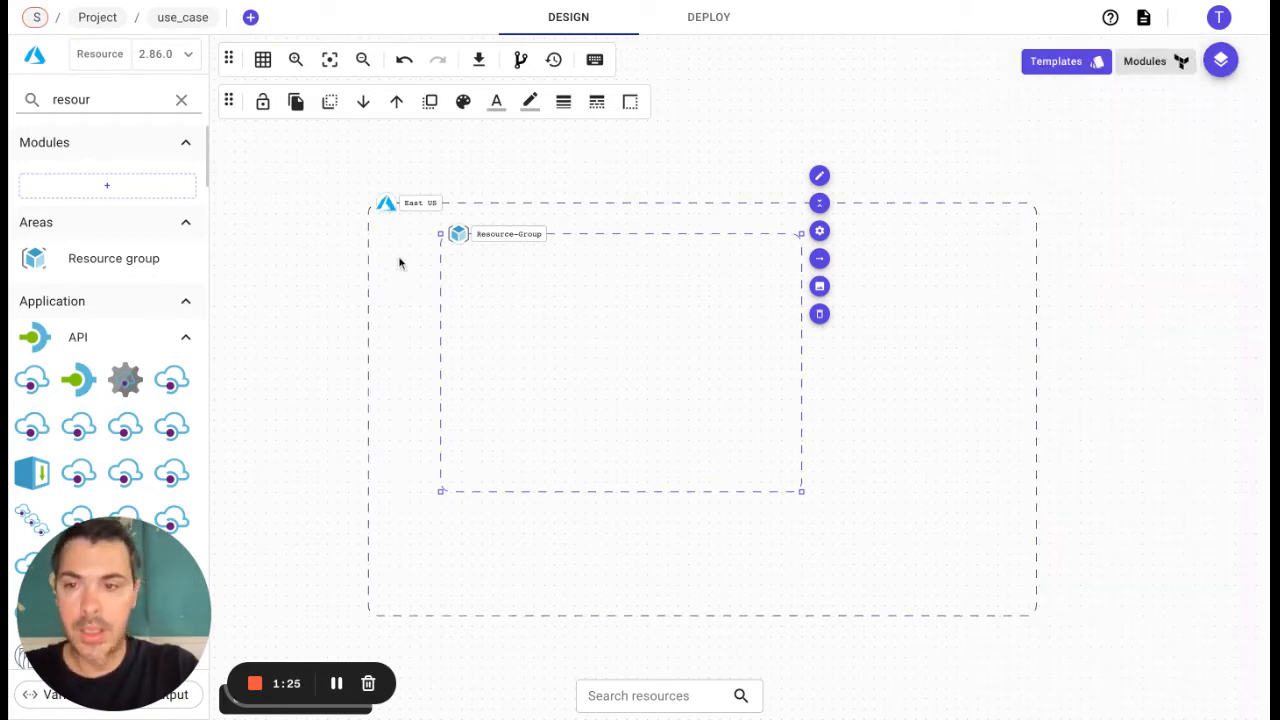
Step: Search for "virtual network" and add a Virtual Network with resource-group as main parent, inheriting configuration from the location too
double_click(108, 104)
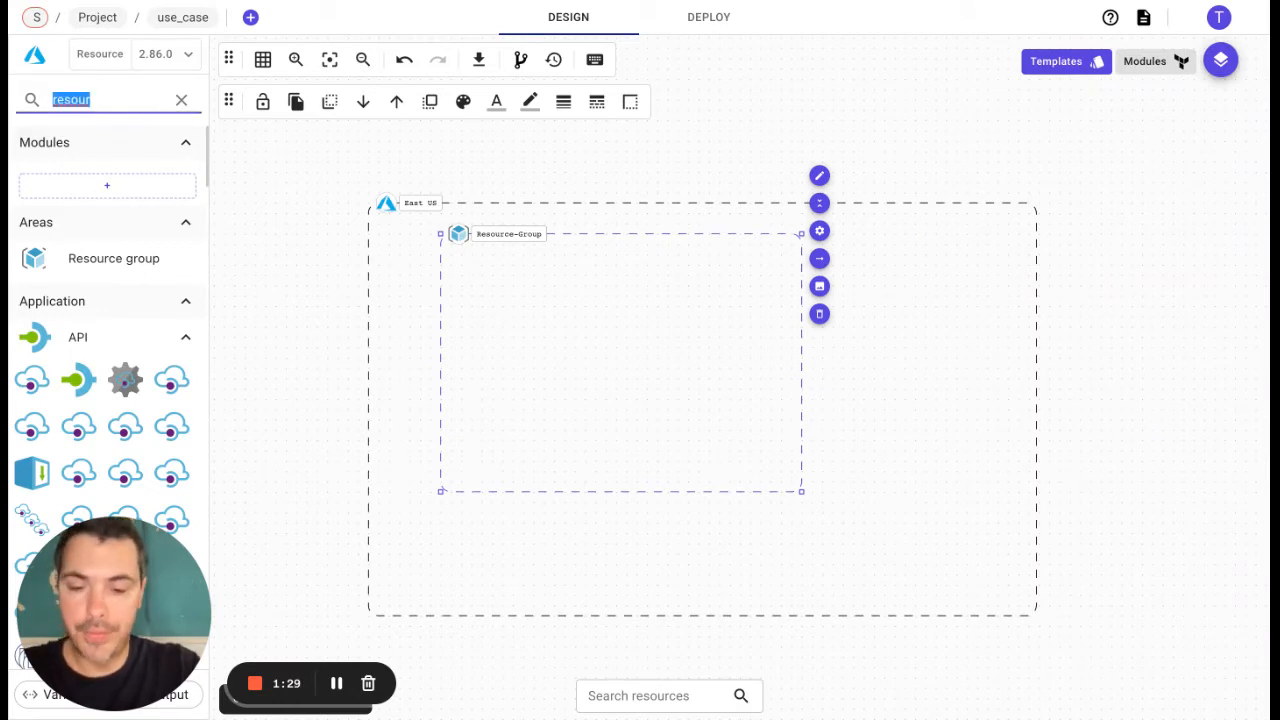
text(virtual ne)
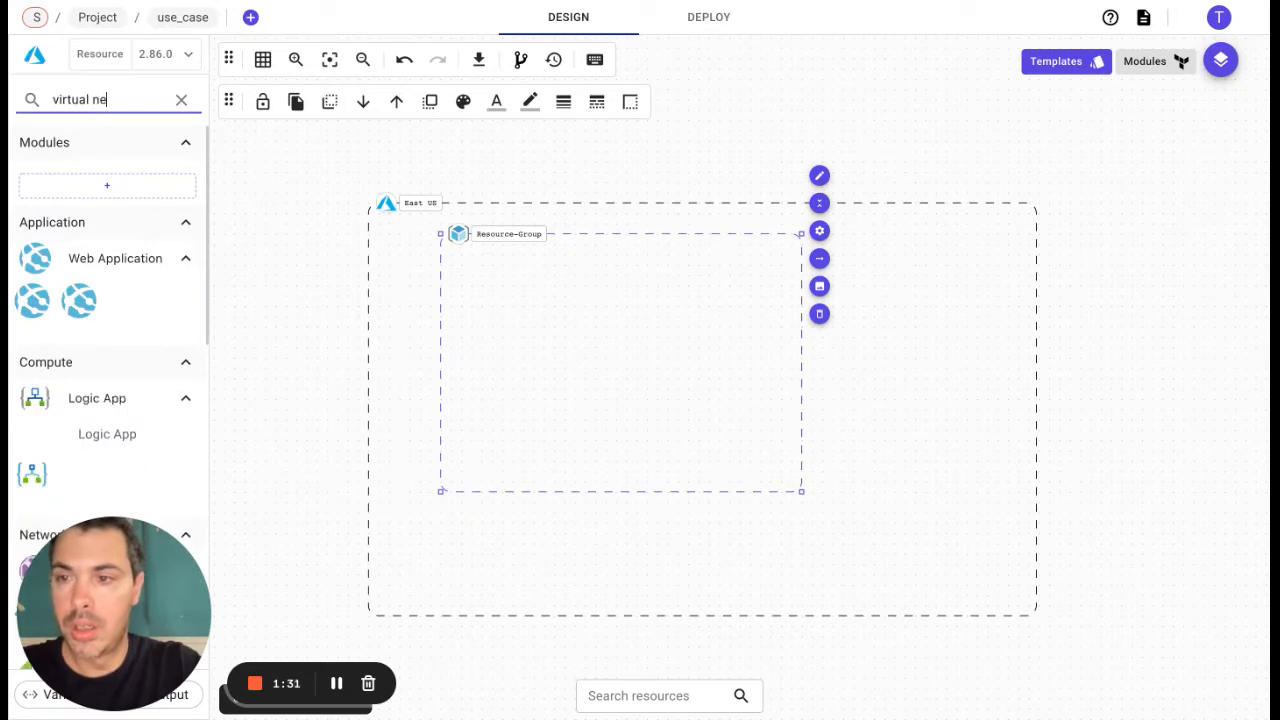
text(twork)
scroll(75, 309, down, 2)
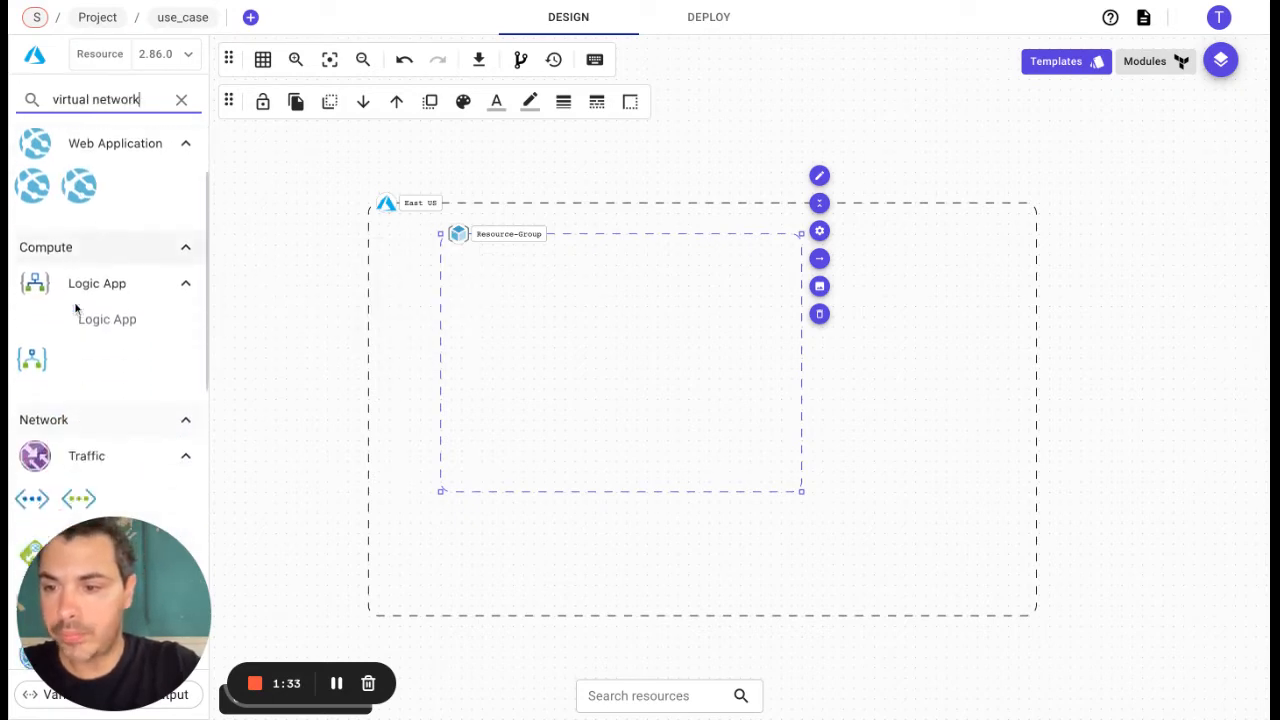
scroll(75, 309, down, 1)
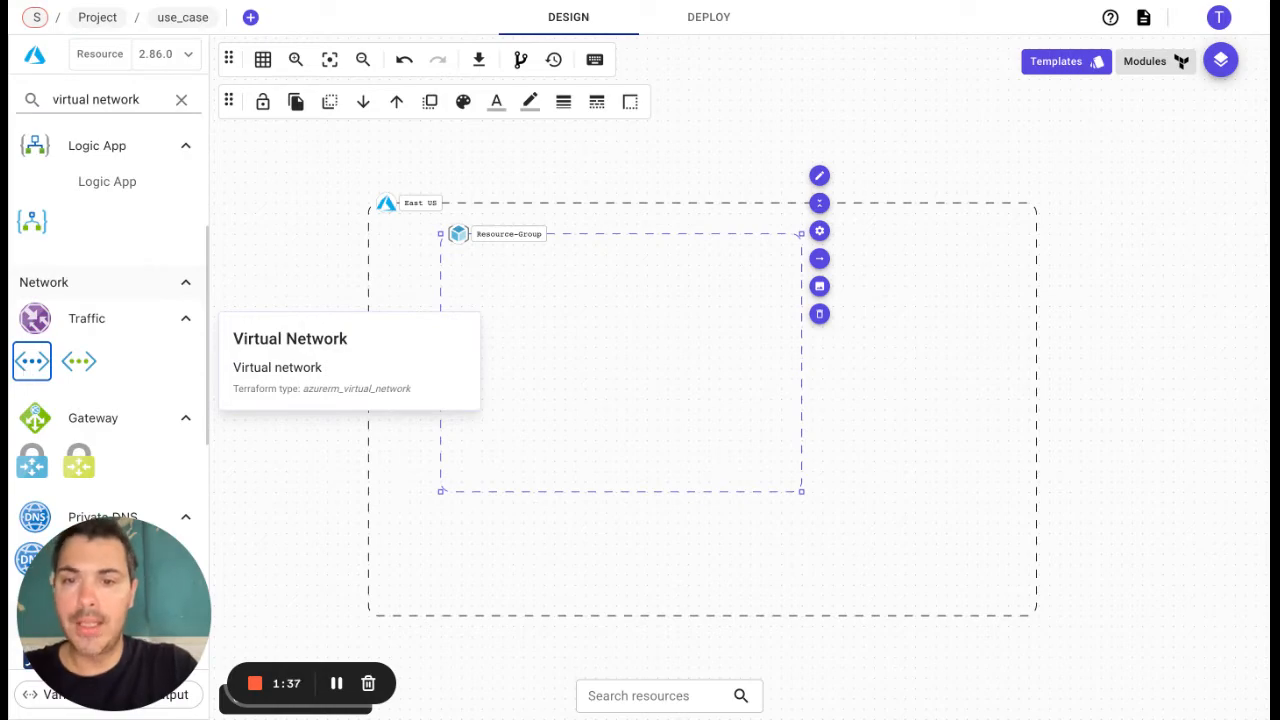
drag(32, 361, 580, 340)
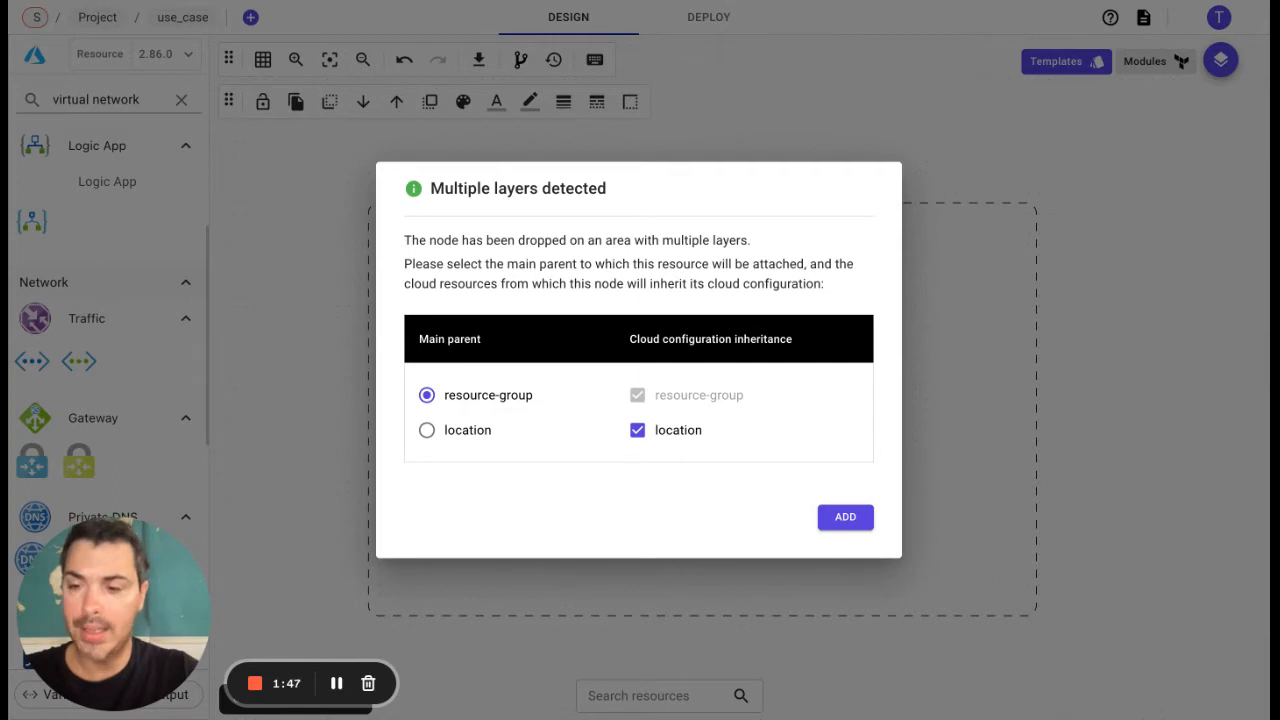
click(845, 516)
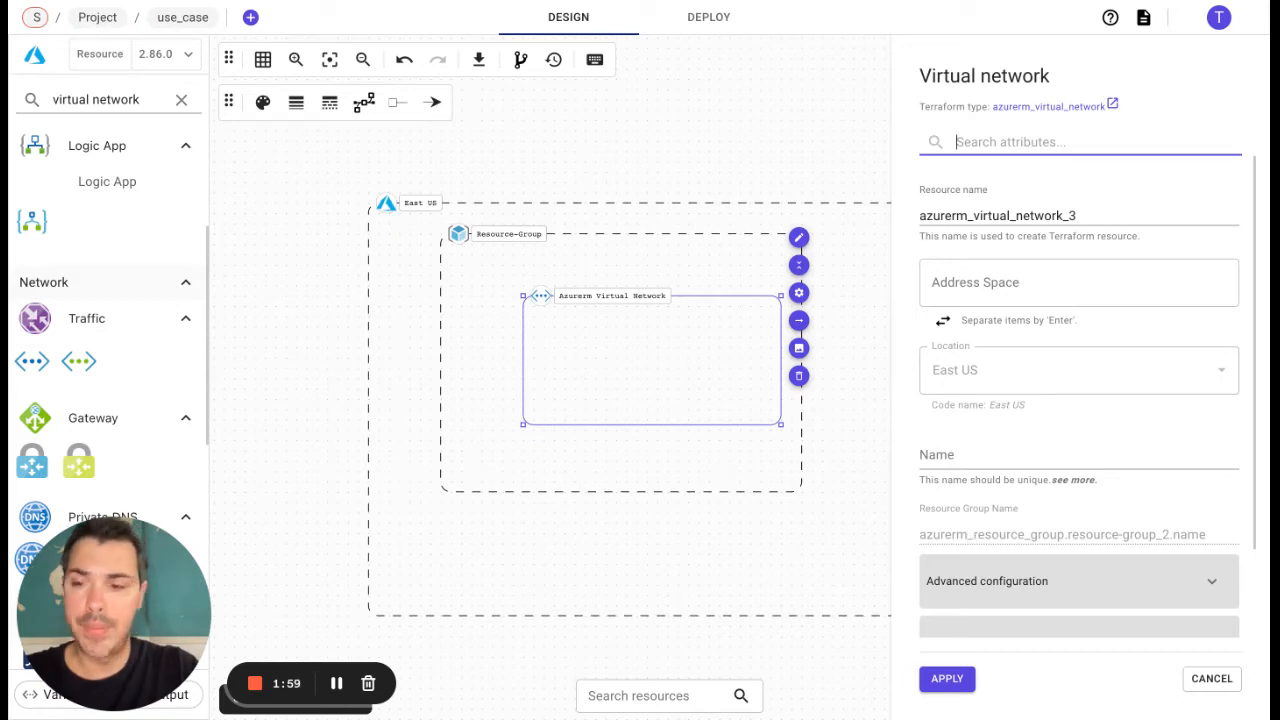
Step: Move the virtual network toward the resource group's upper-left corner and enlarge both the resource group and virtual network frames
drag(692, 382, 651, 355)
click(738, 464)
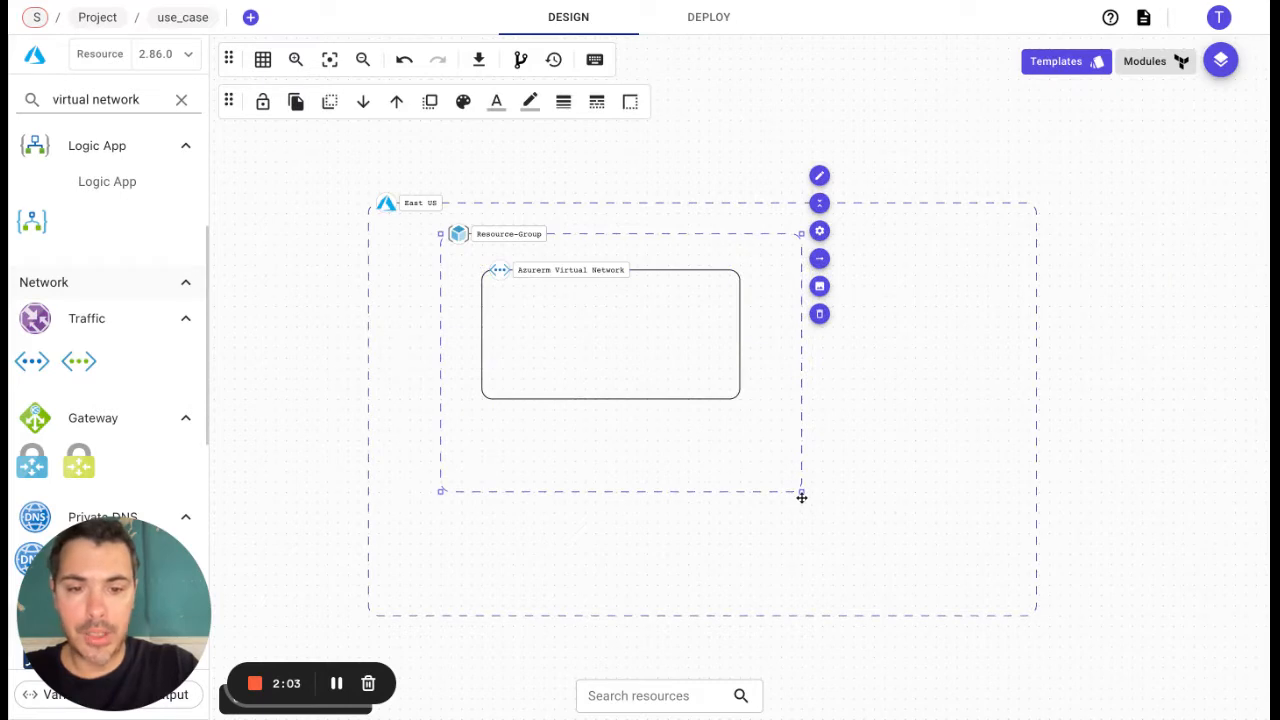
drag(801, 492, 848, 578)
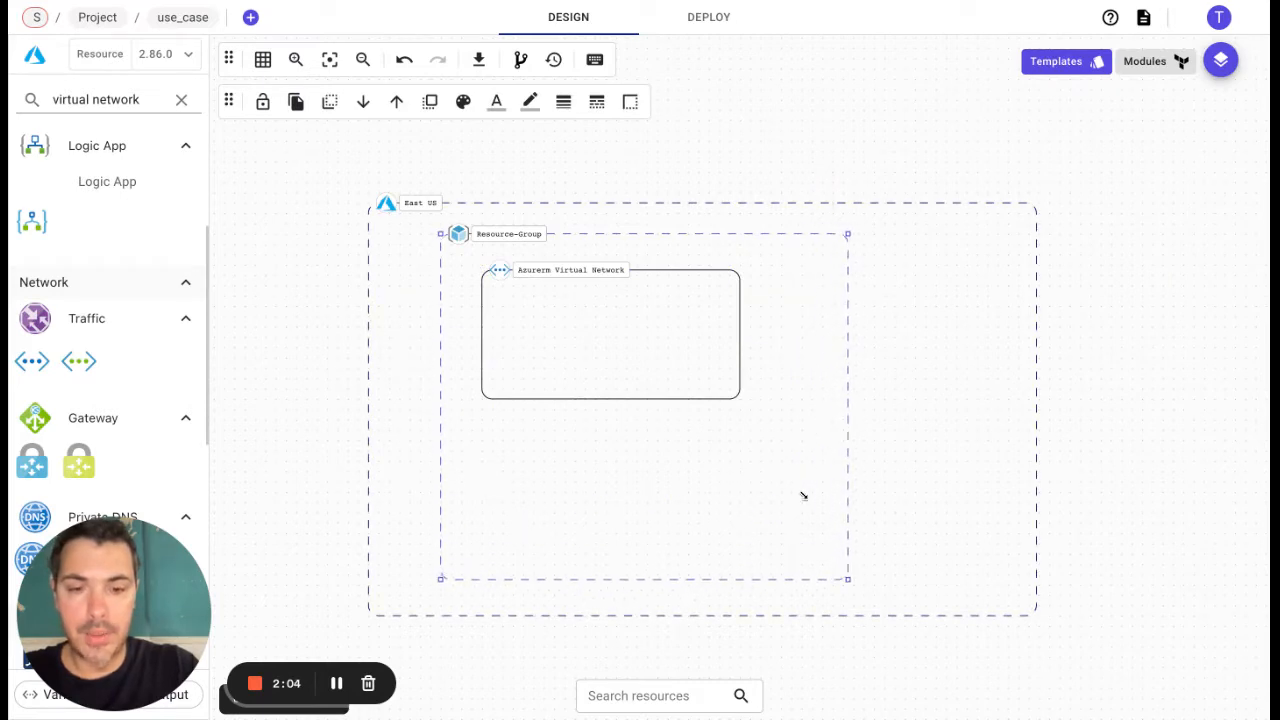
click(640, 363)
drag(740, 398, 786, 550)
Step: Add a Subnet inside the virtual network with the virtual network as main parent, center it, and apply its cloud configuration
triple_click(133, 102)
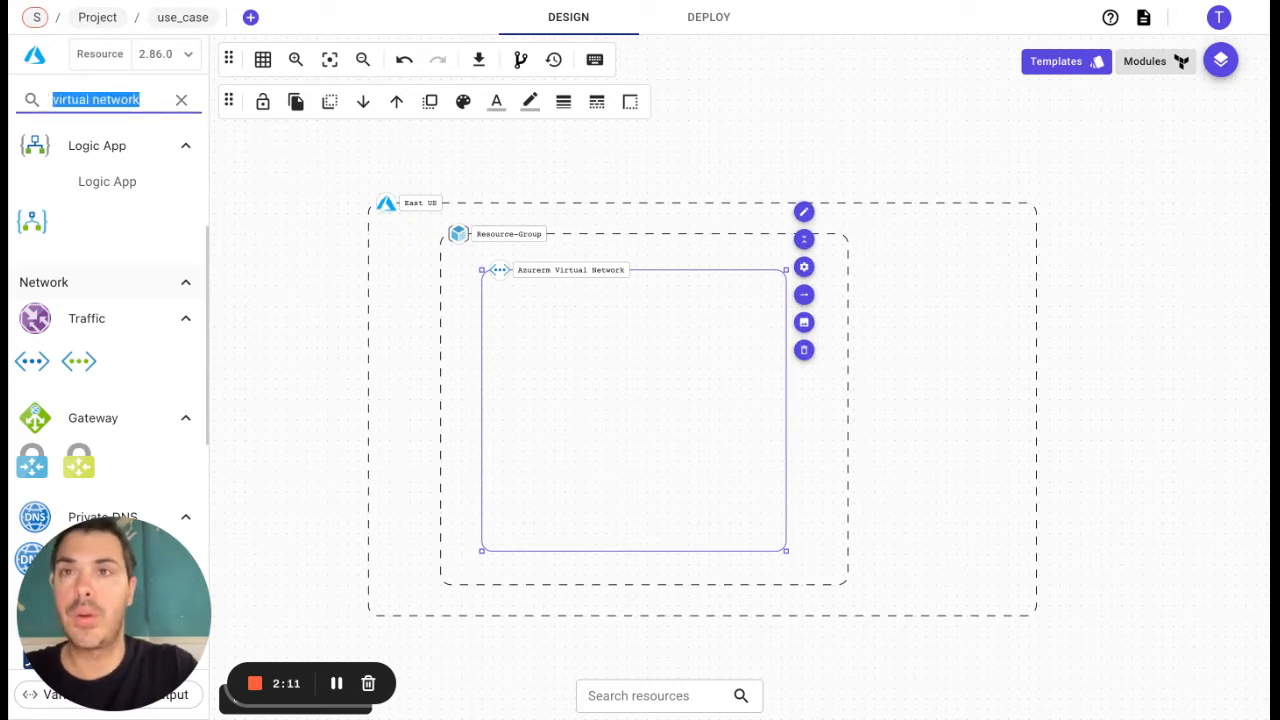
text(subnet)
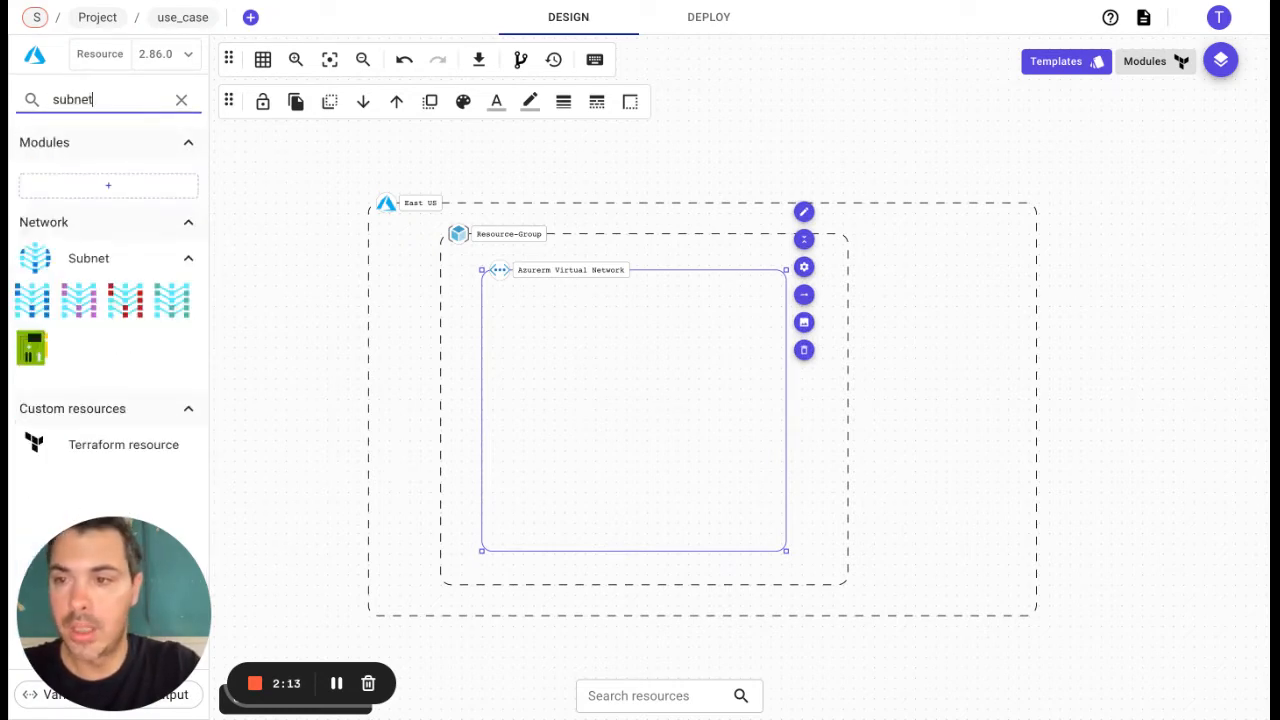
click(33, 305)
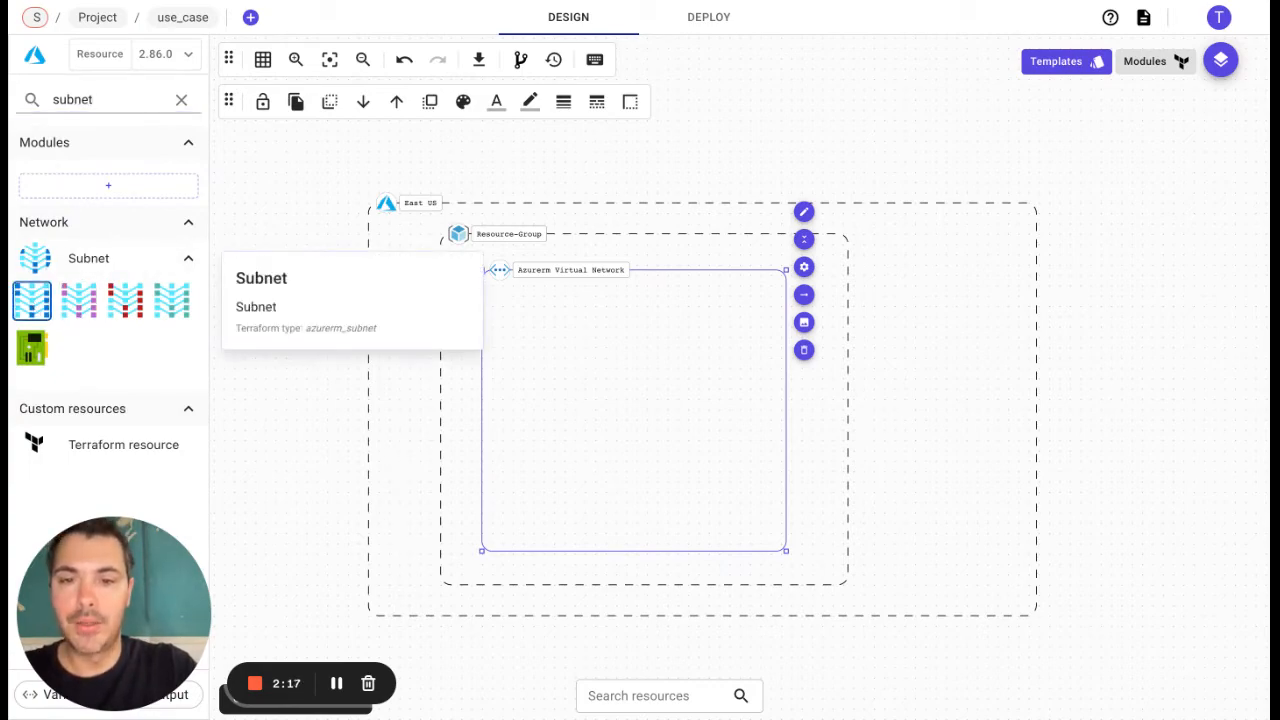
drag(33, 303, 600, 380)
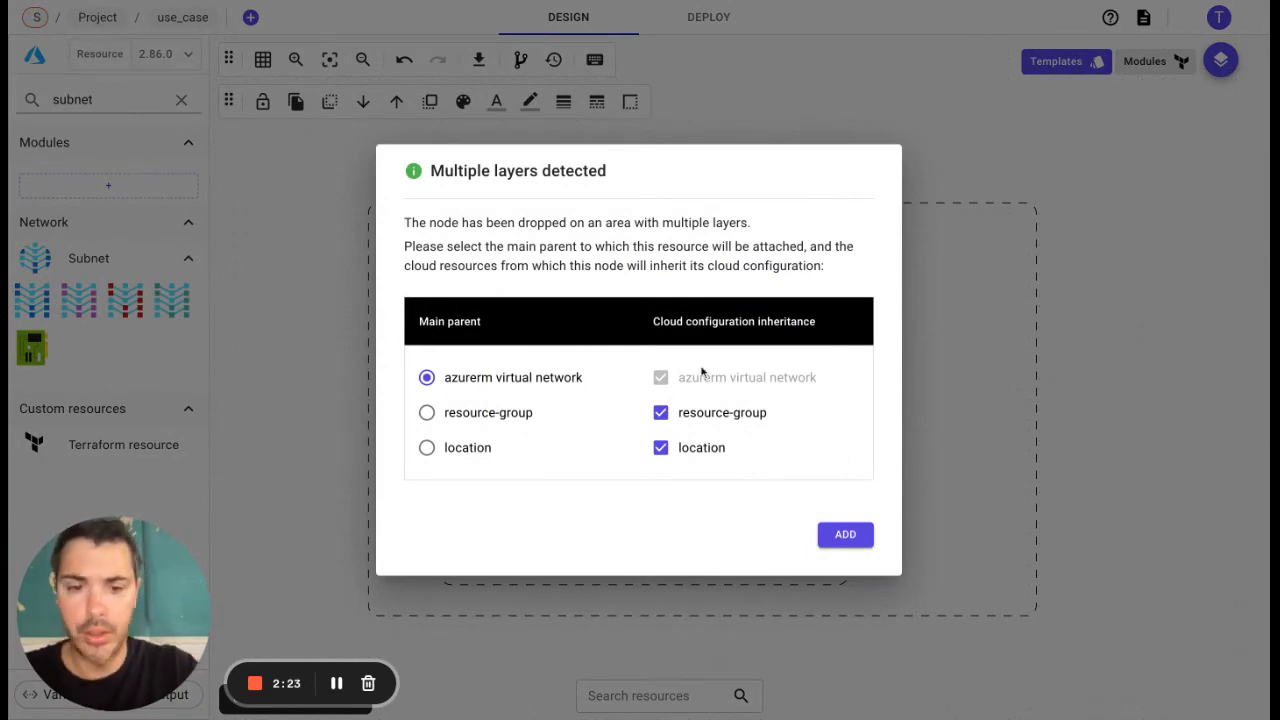
click(845, 534)
drag(636, 405, 621, 369)
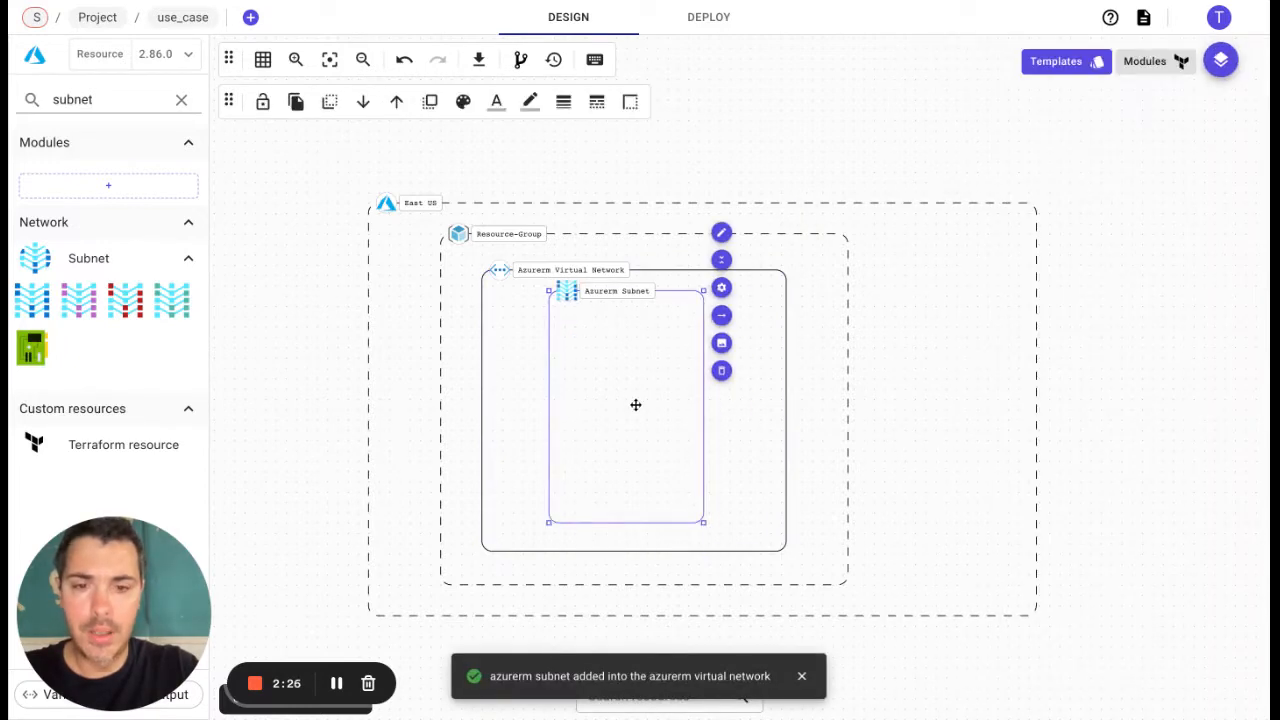
click(721, 287)
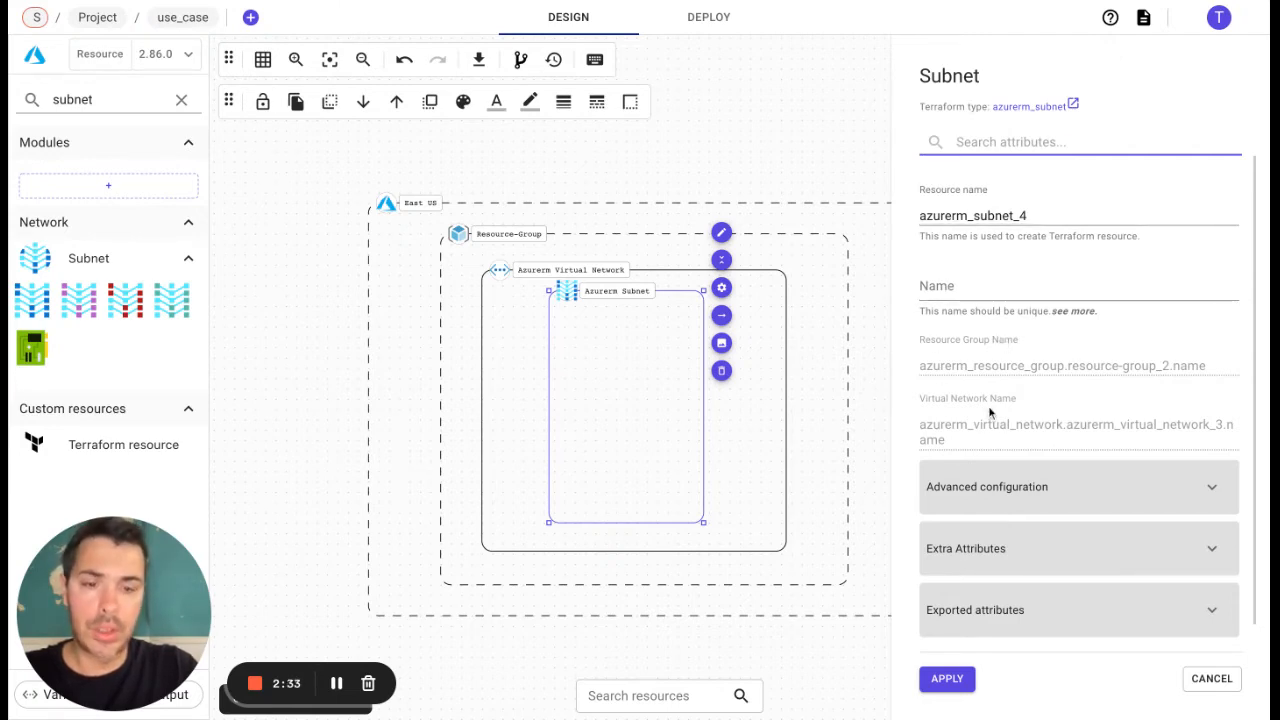
click(960, 681)
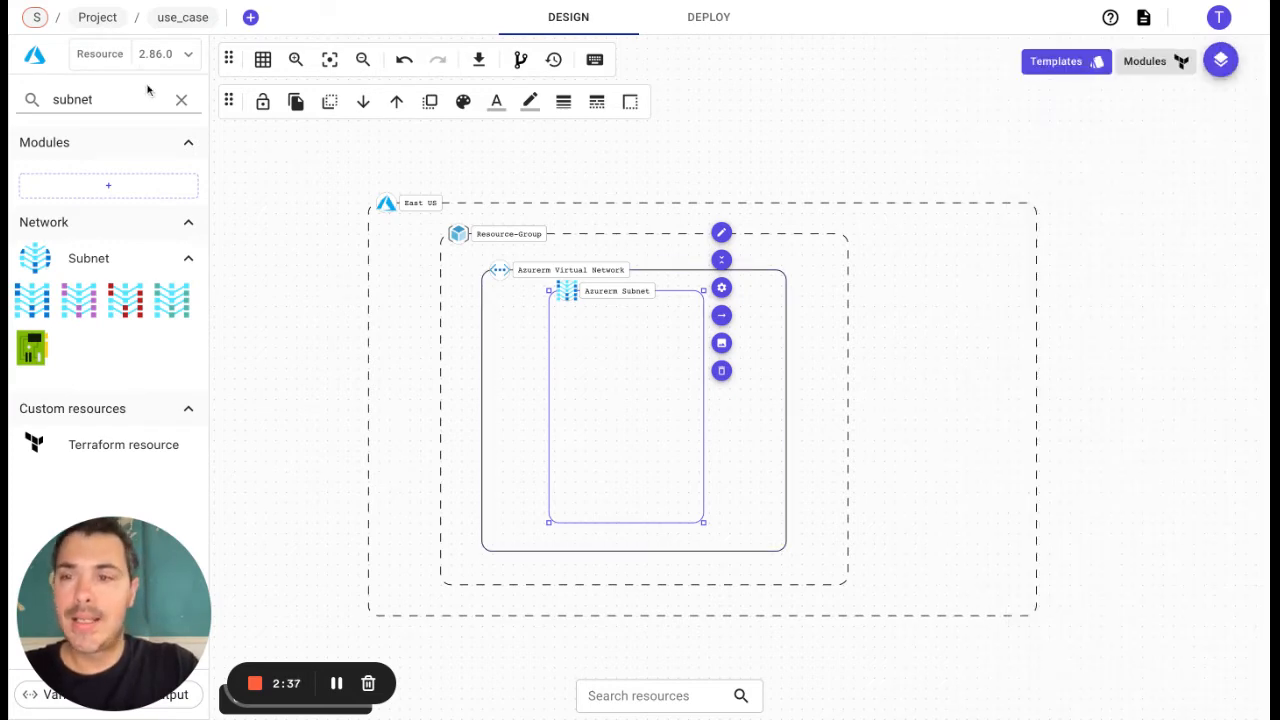
Step: Search for "network secu" and add a Network Security Group to the East US location, outside the resource group
double_click(110, 93)
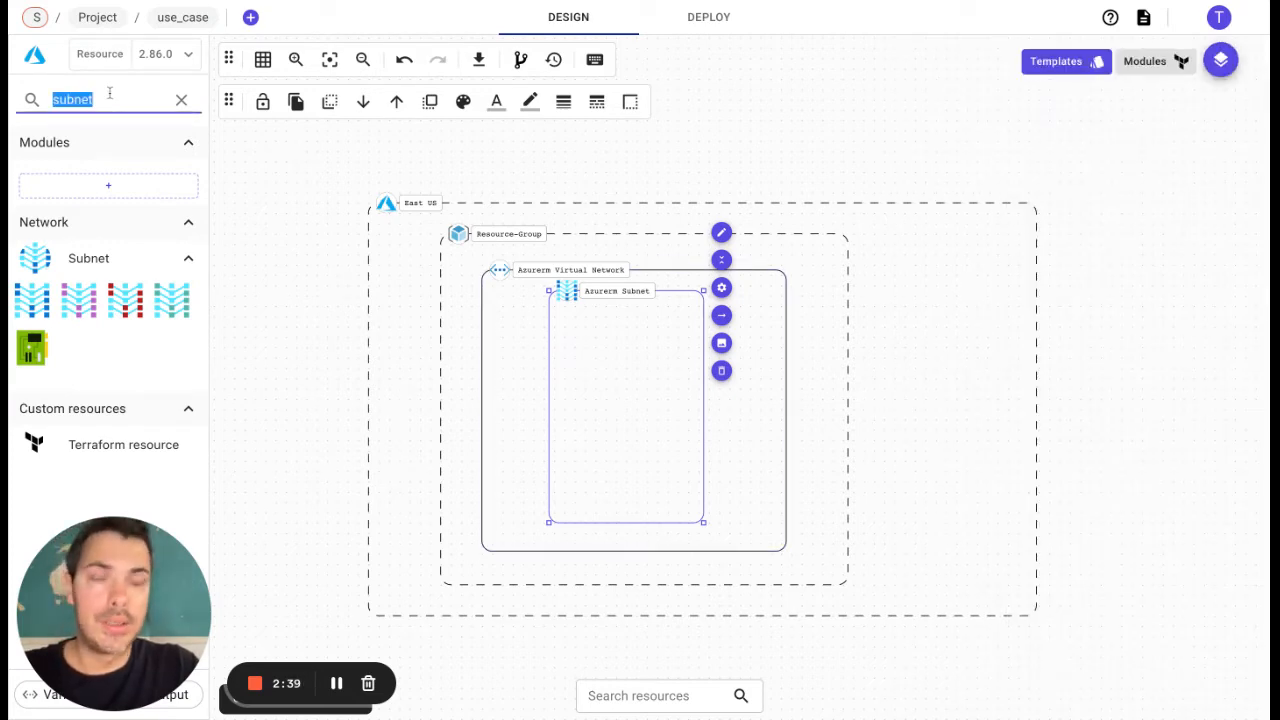
text(network)
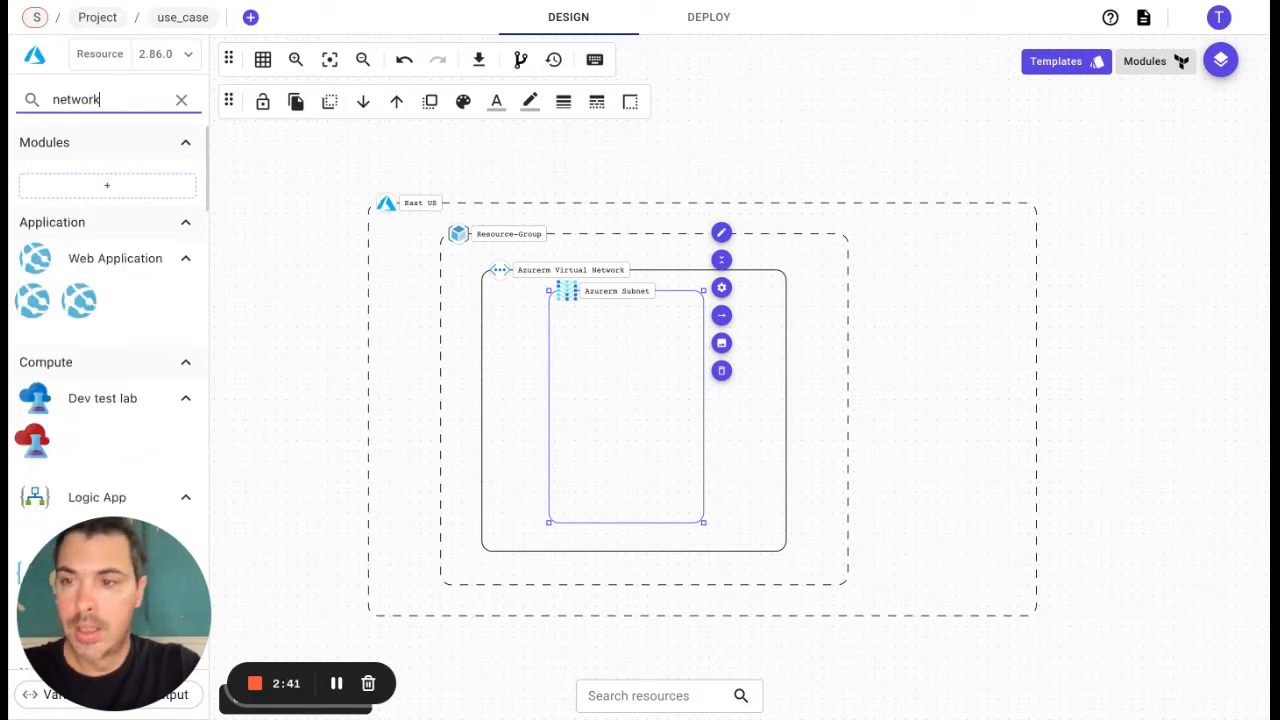
text( secu)
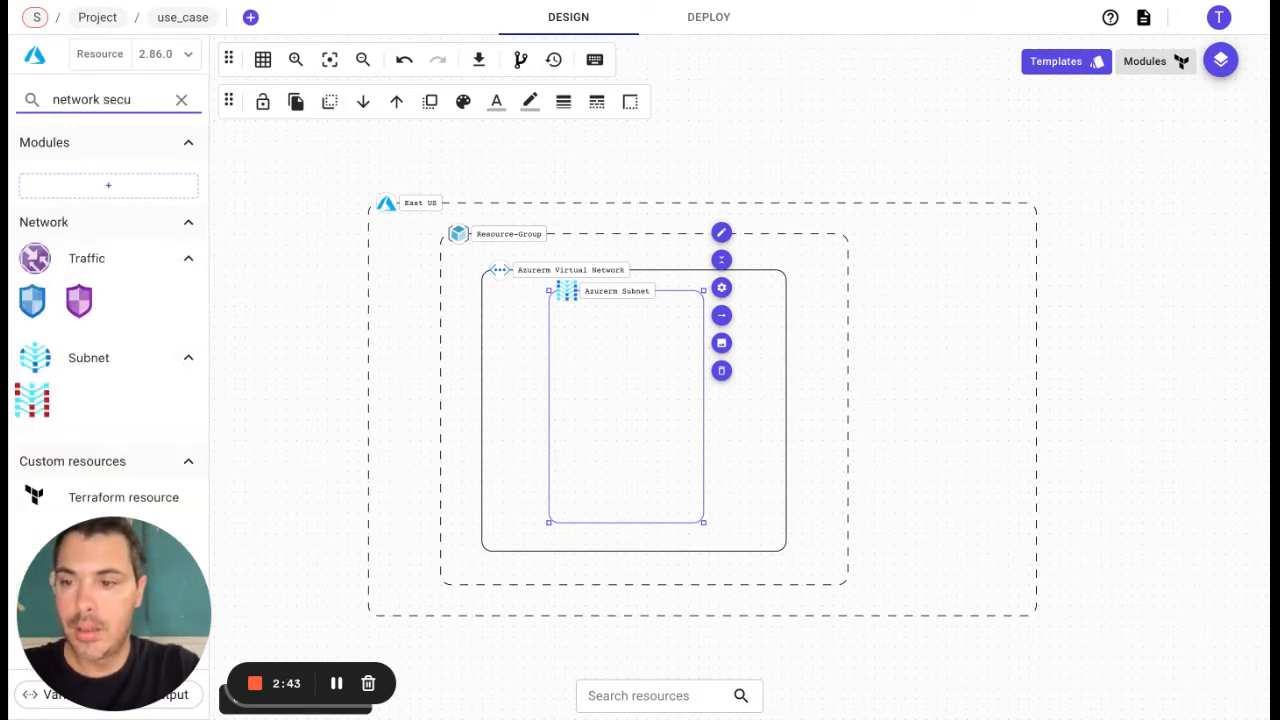
click(34, 301)
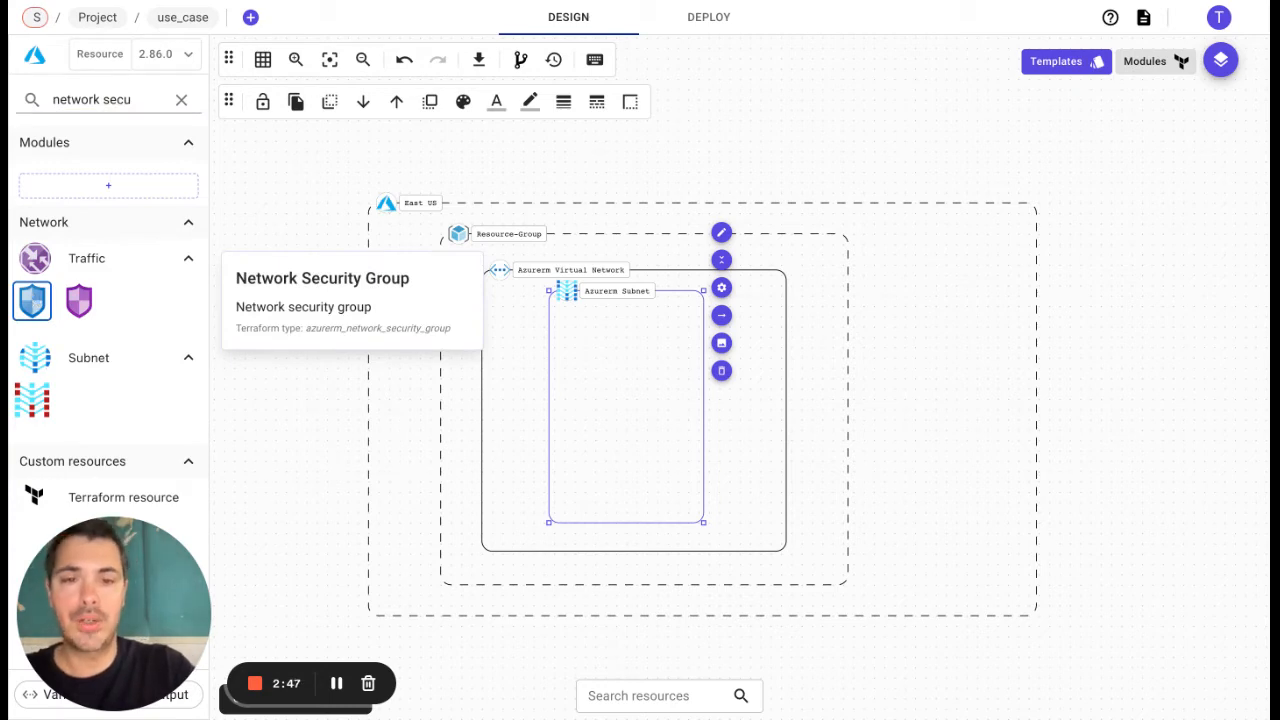
drag(34, 301, 946, 322)
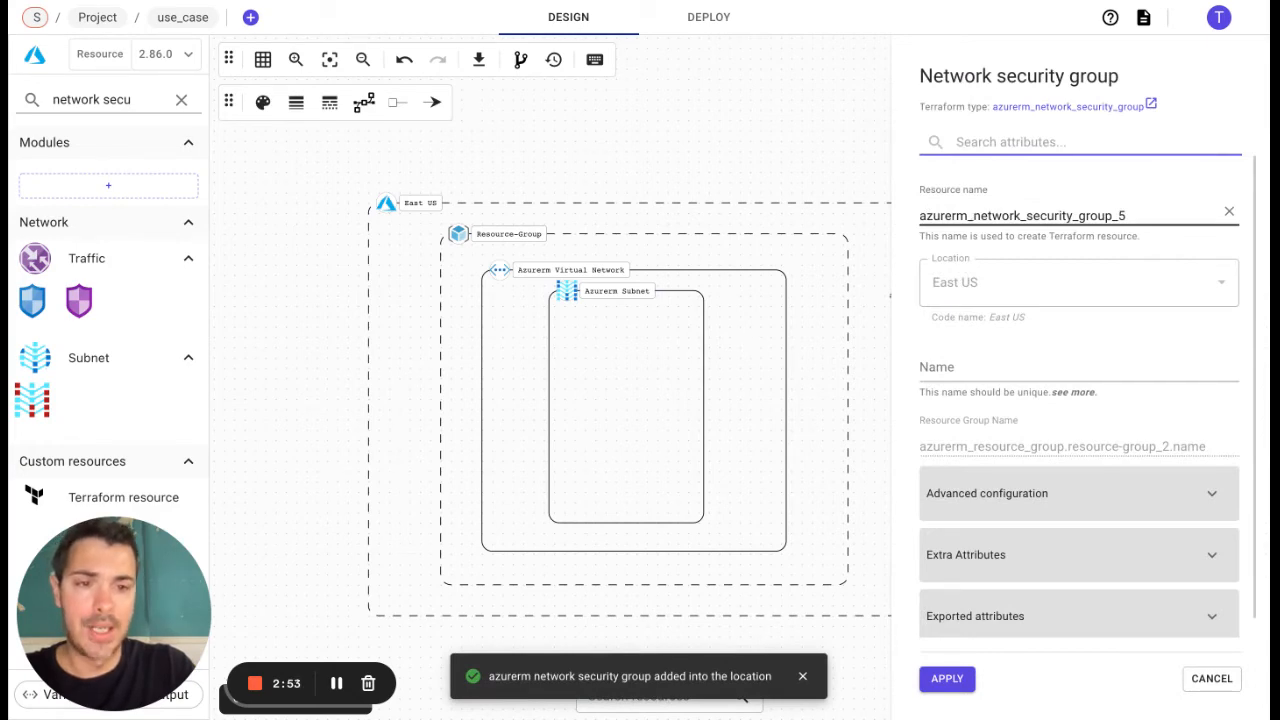
Step: Copy the network security group's resource name and apply its cloud configuration
double_click(977, 216)
key(ctrl+c)
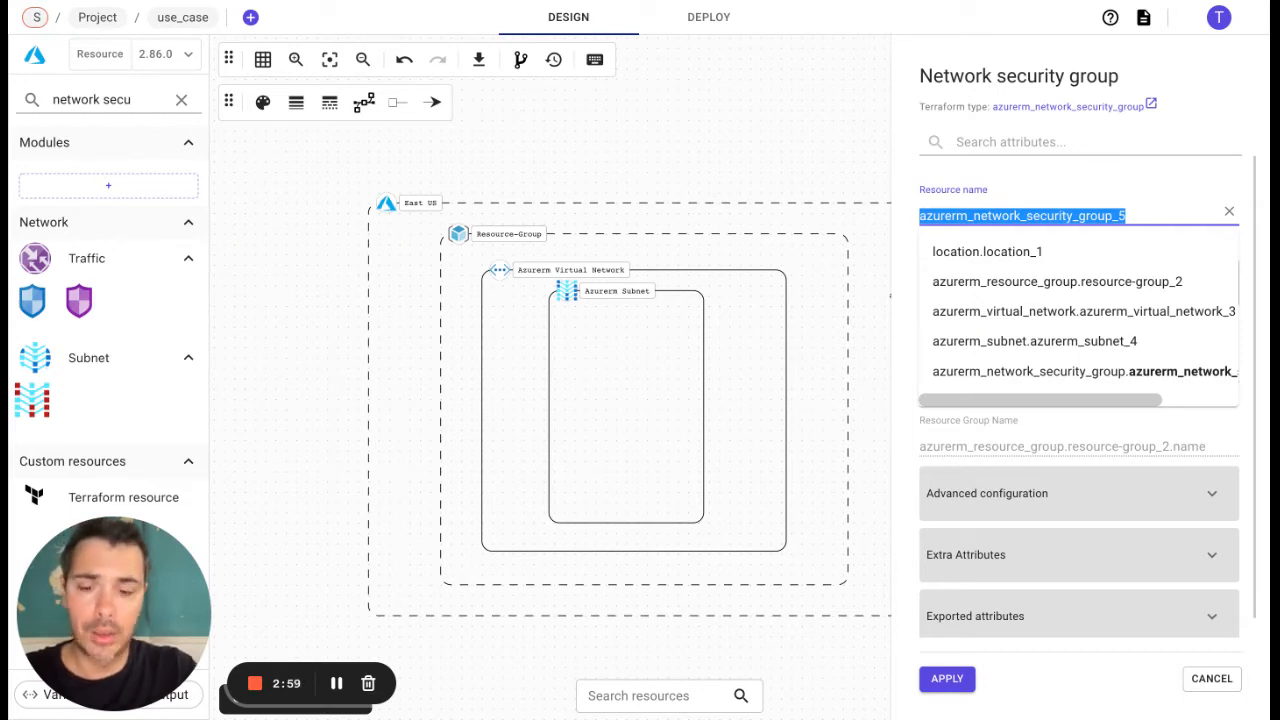
click(902, 250)
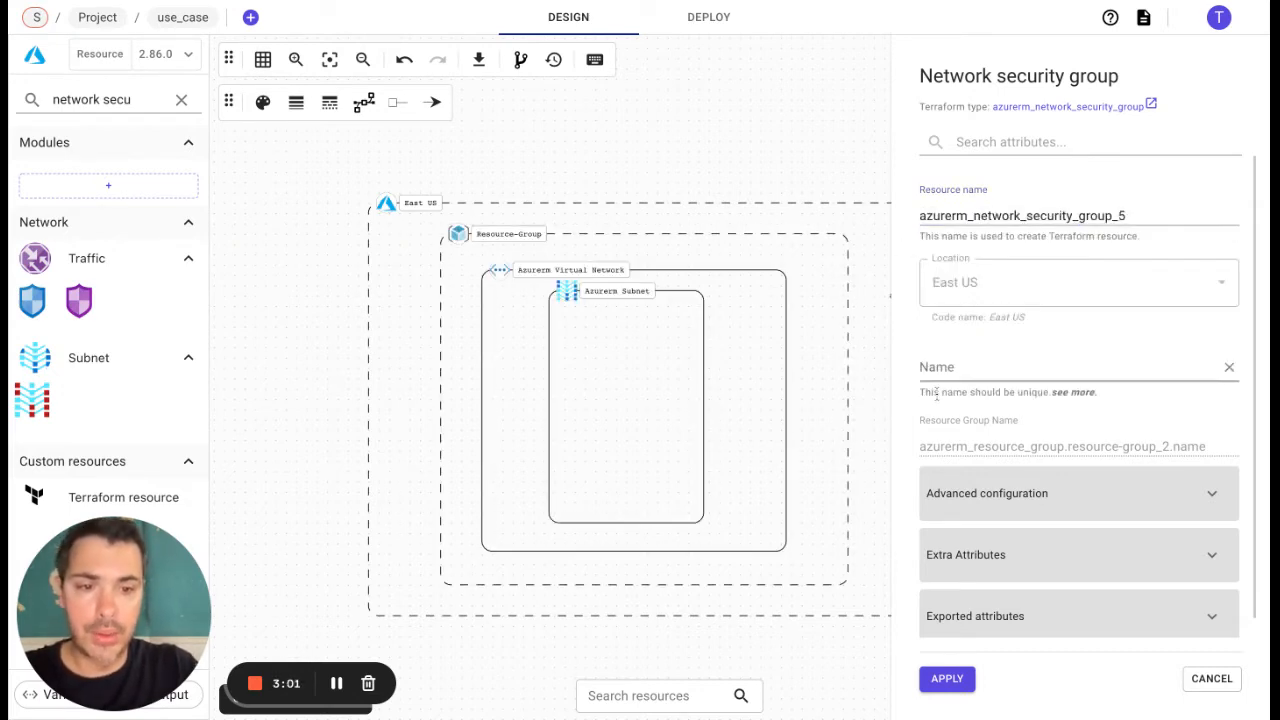
click(949, 678)
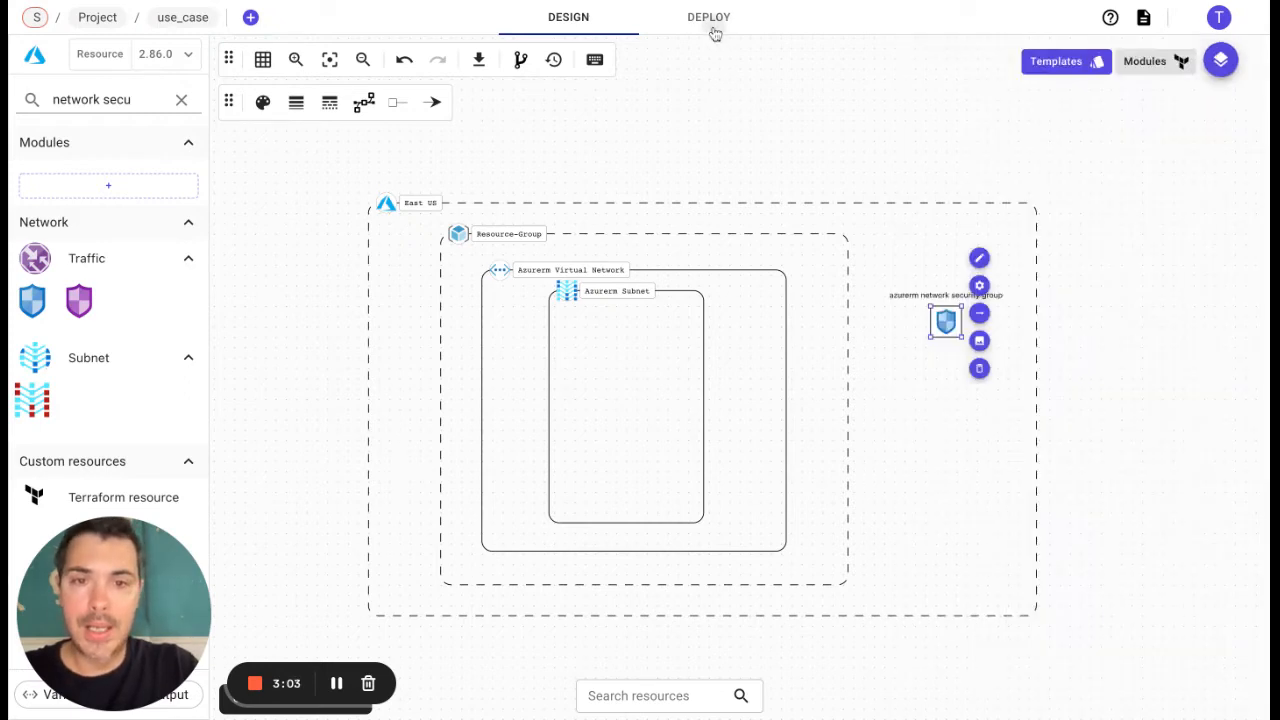
Step: Open the generated Terraform code and search main.tf for azurerm_network_security_group_5
click(714, 30)
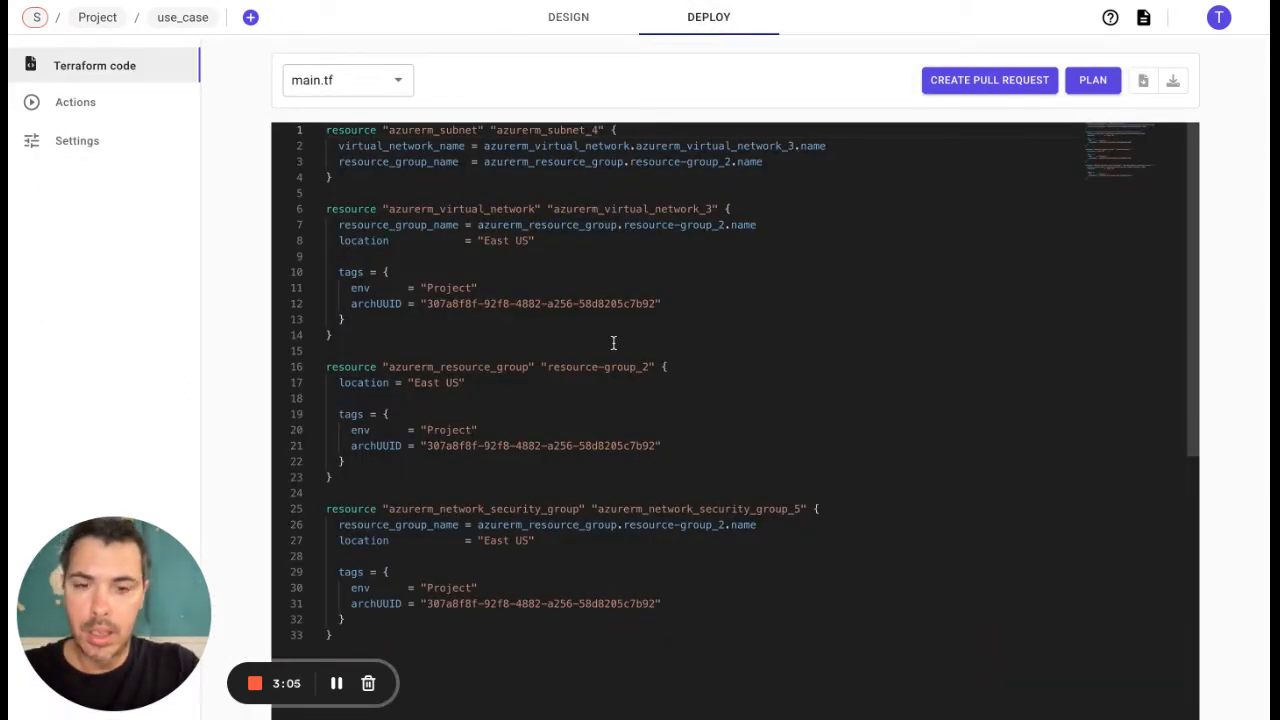
click(613, 343)
key(ctrl+f)
key(ctrl+v)
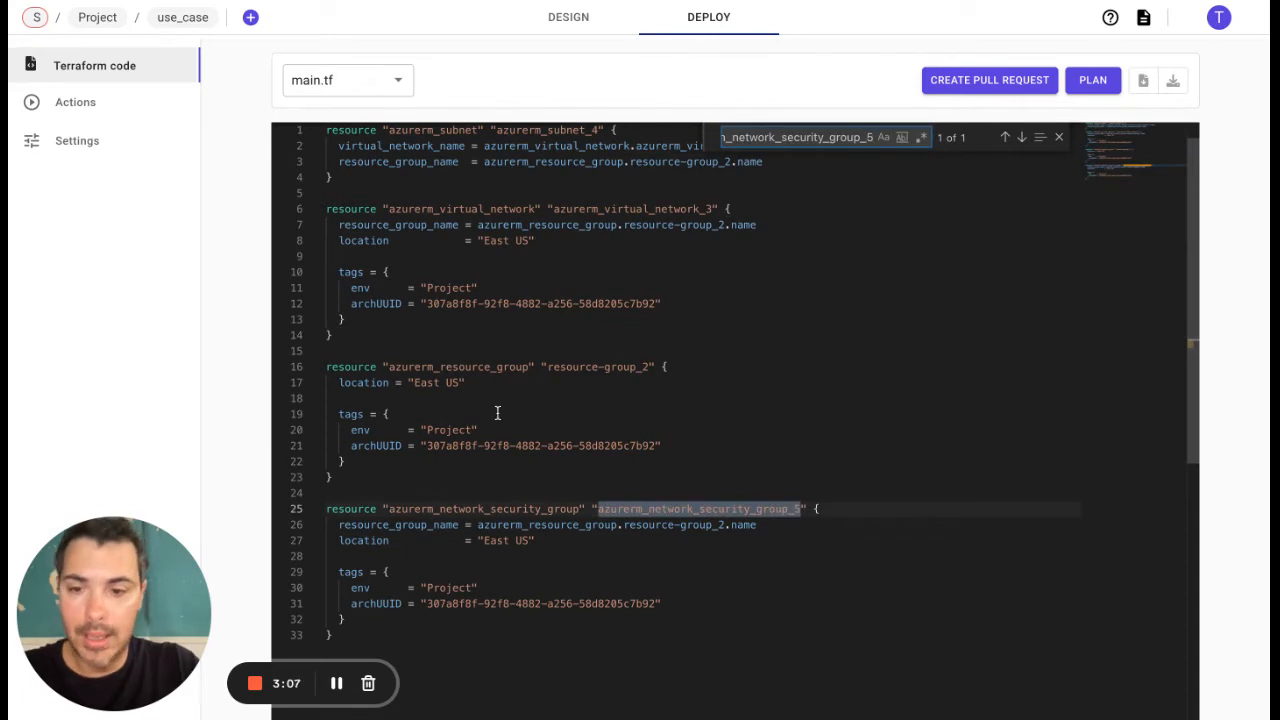
Step: Highlight the complete network security group resource block in main.tf, from its declaration to the closing brace
scroll(497, 413, down, 3)
click(326, 364)
key(shift+Down)
key(shift+Down)
key(shift+Down)
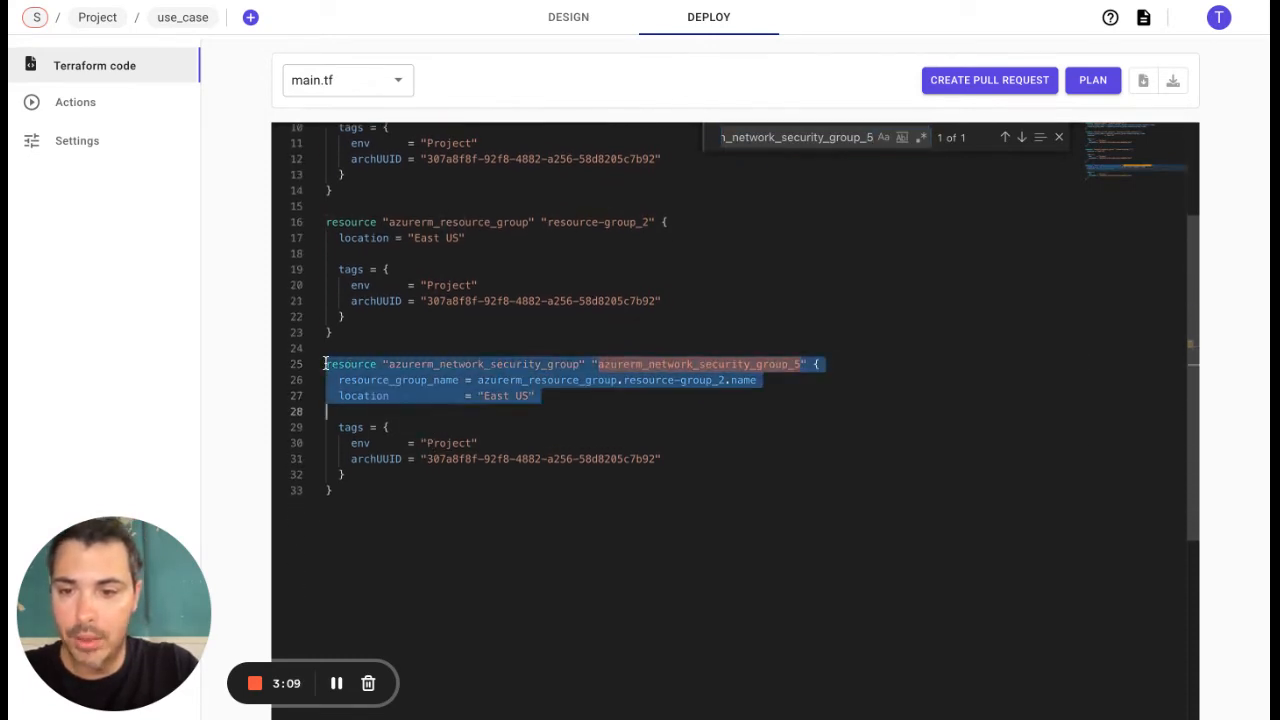
key(shift+Down)
key(shift+Down)
key(shift+Down)
key(shift+Down)
key(shift+Down)
key(shift+Down)
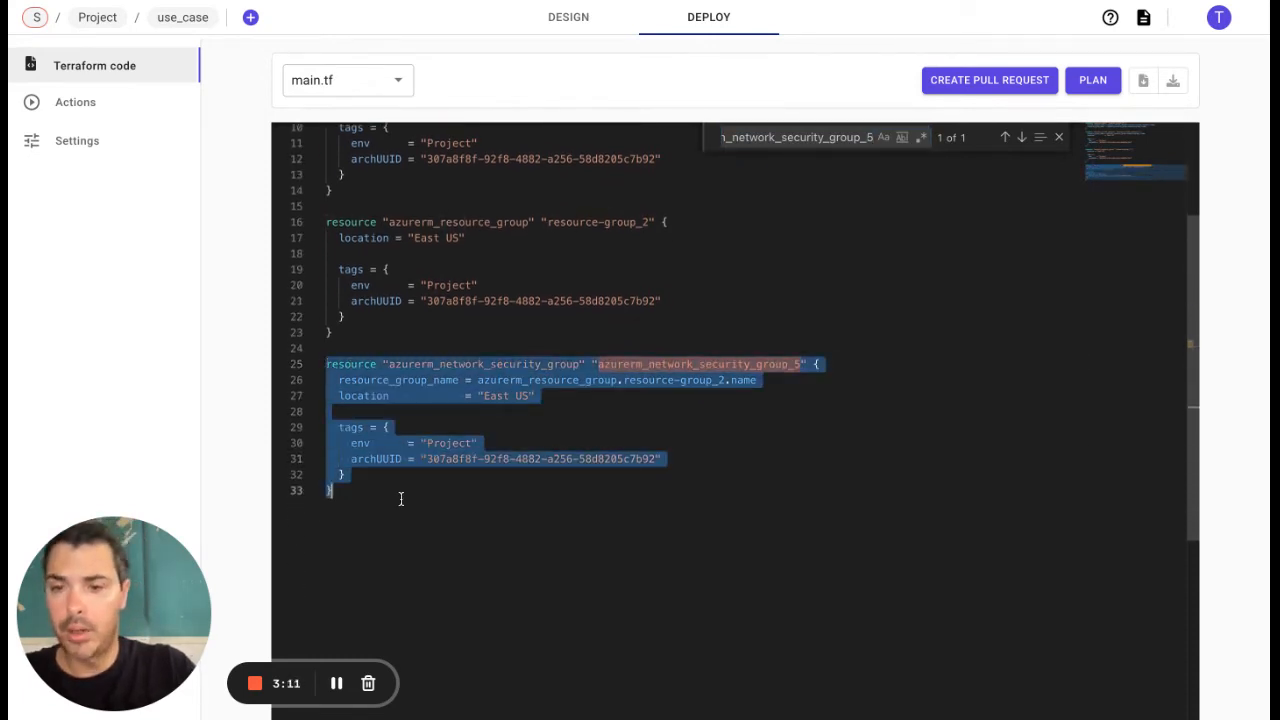
Step: Return to the design and create a new version with the commit message "Initial design"
click(577, 28)
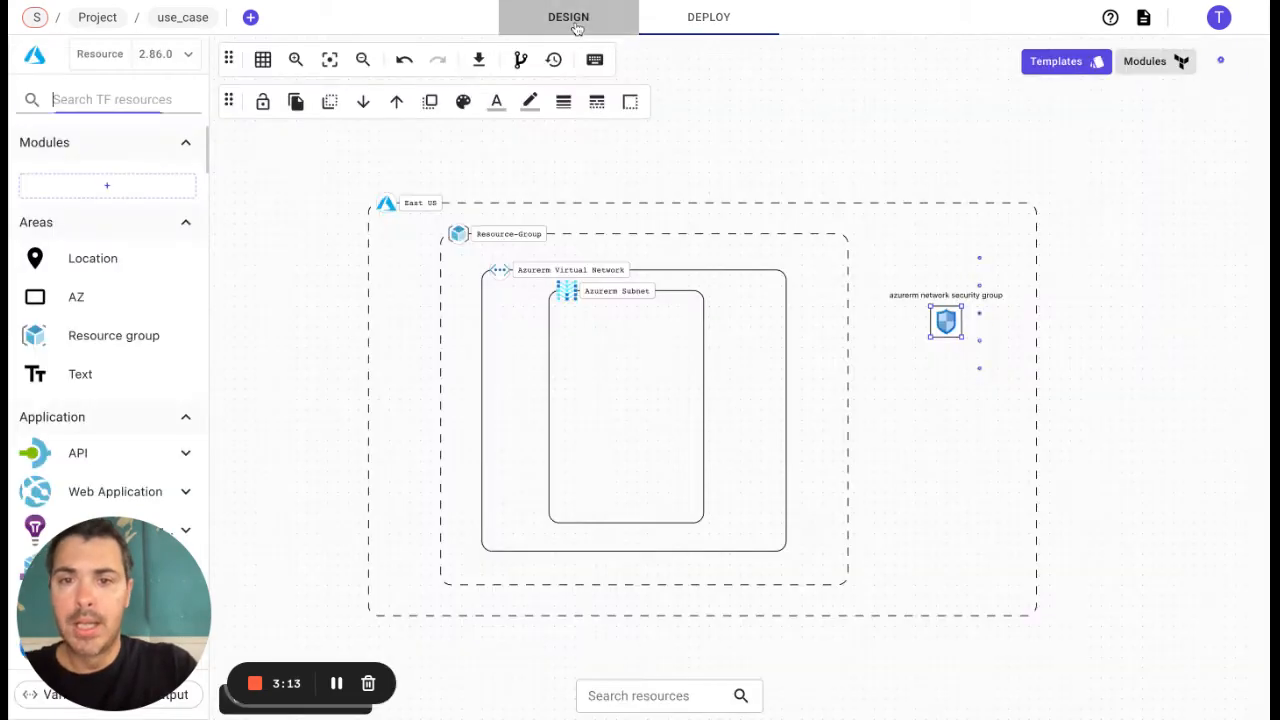
click(520, 60)
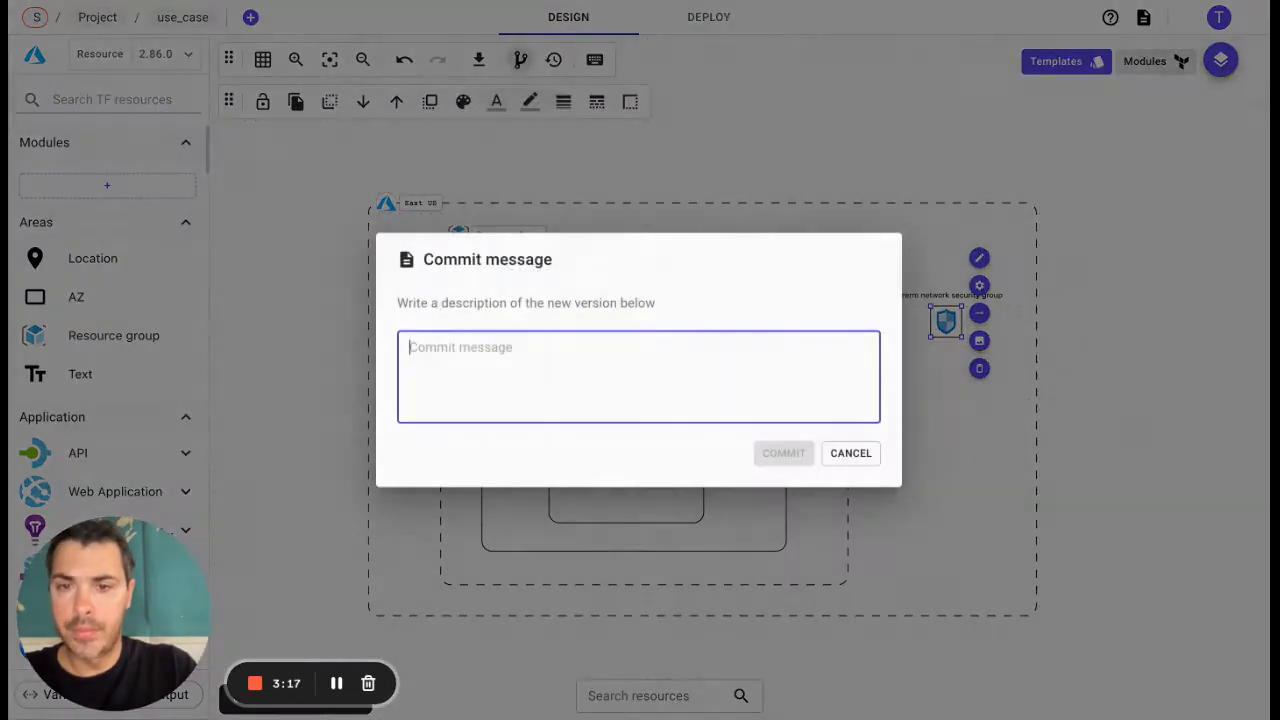
text(Initial )
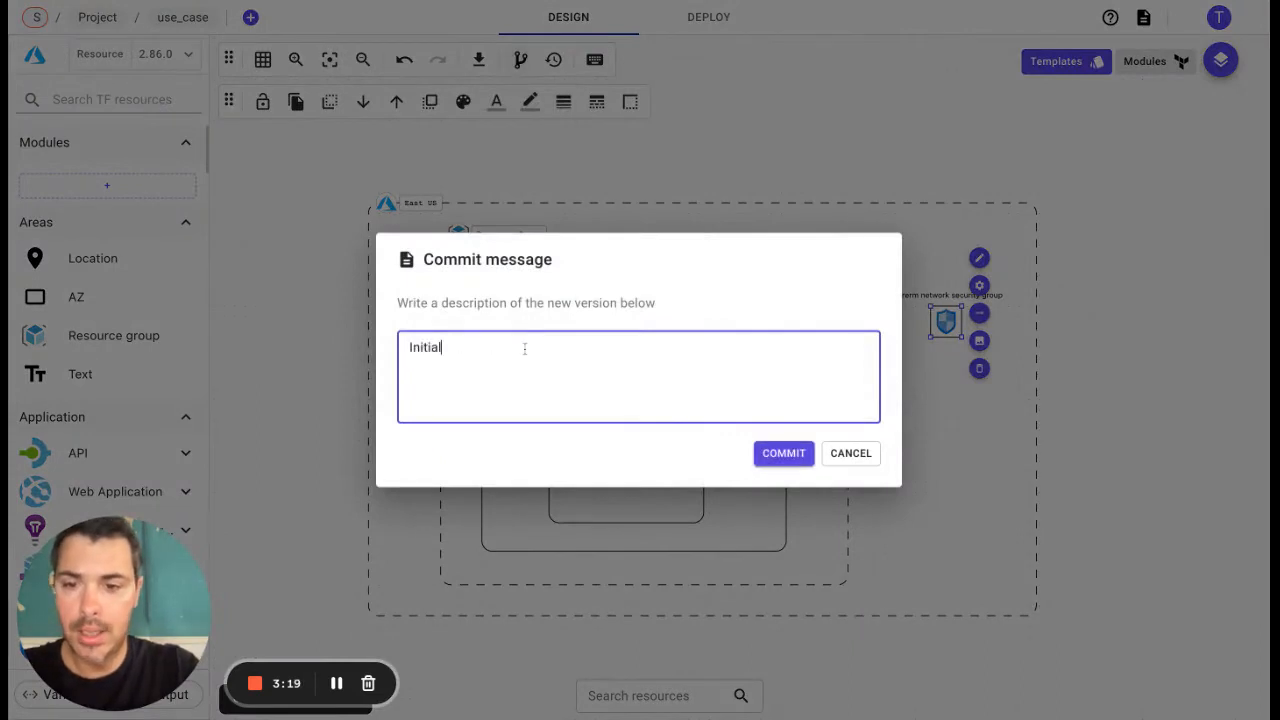
text(design)
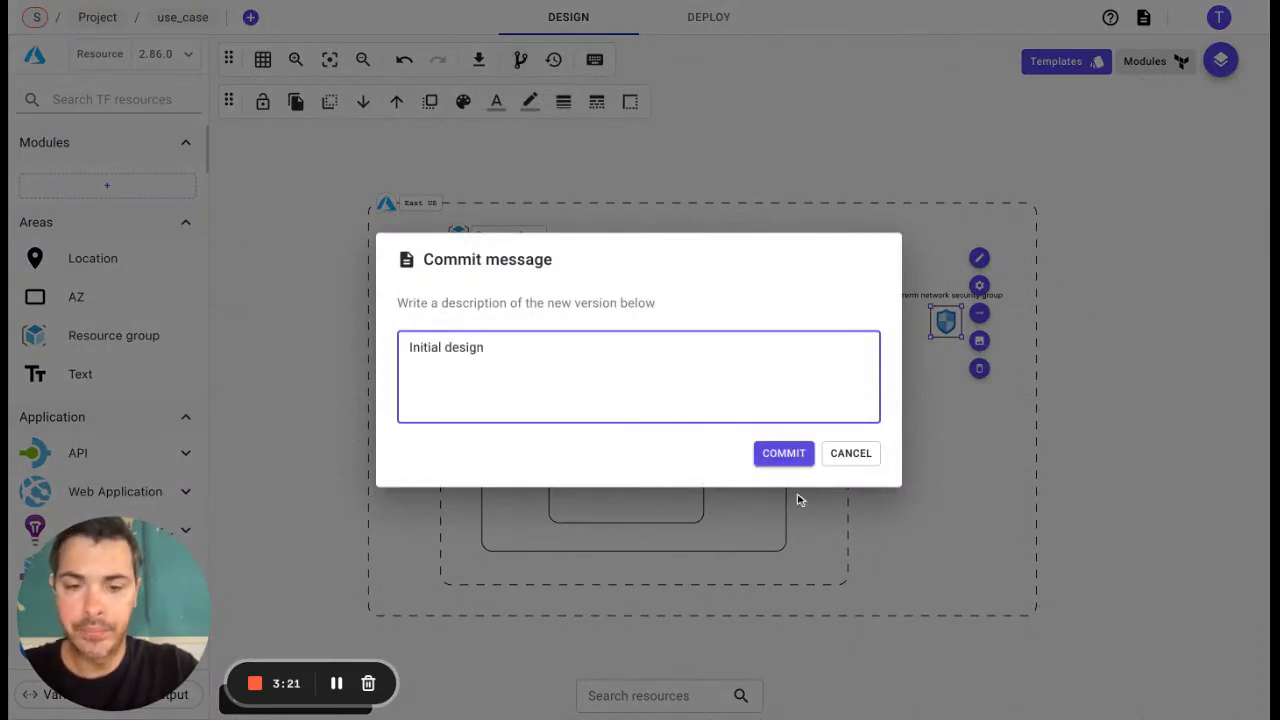
click(784, 453)
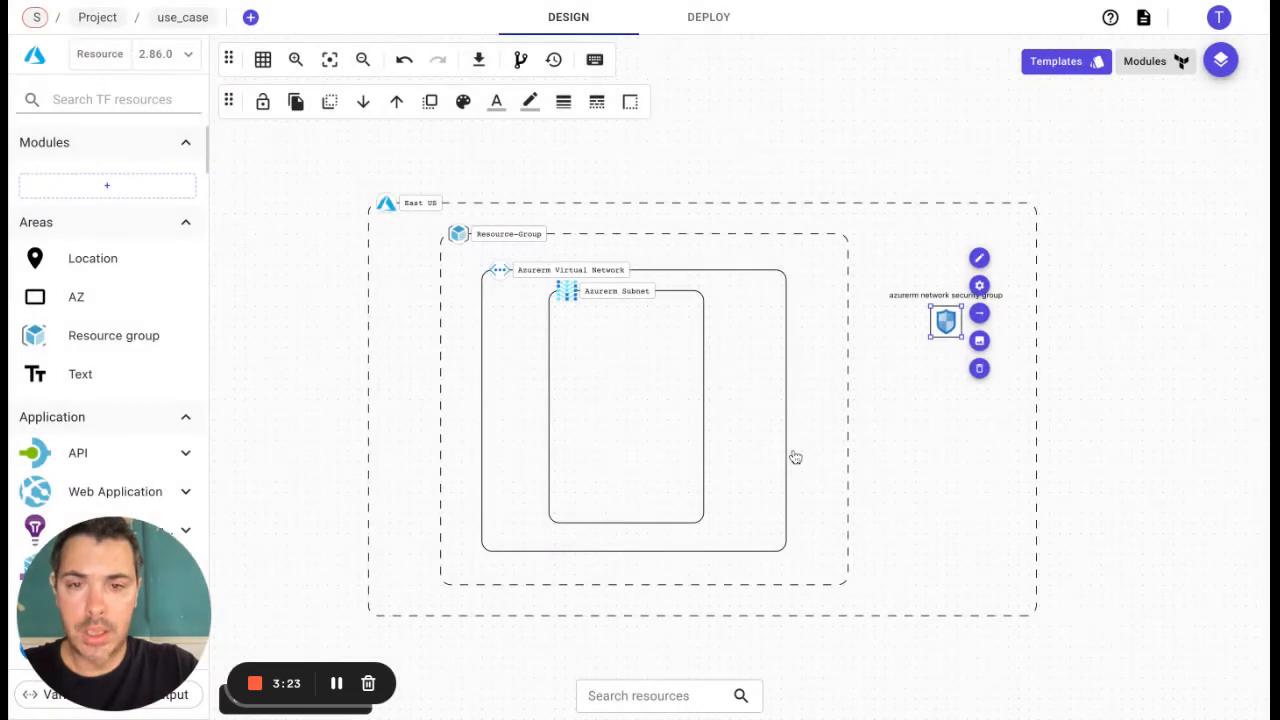
Step: Switch the palette from resources to data, add an API management data source below the network security group, and apply its configuration
click(101, 60)
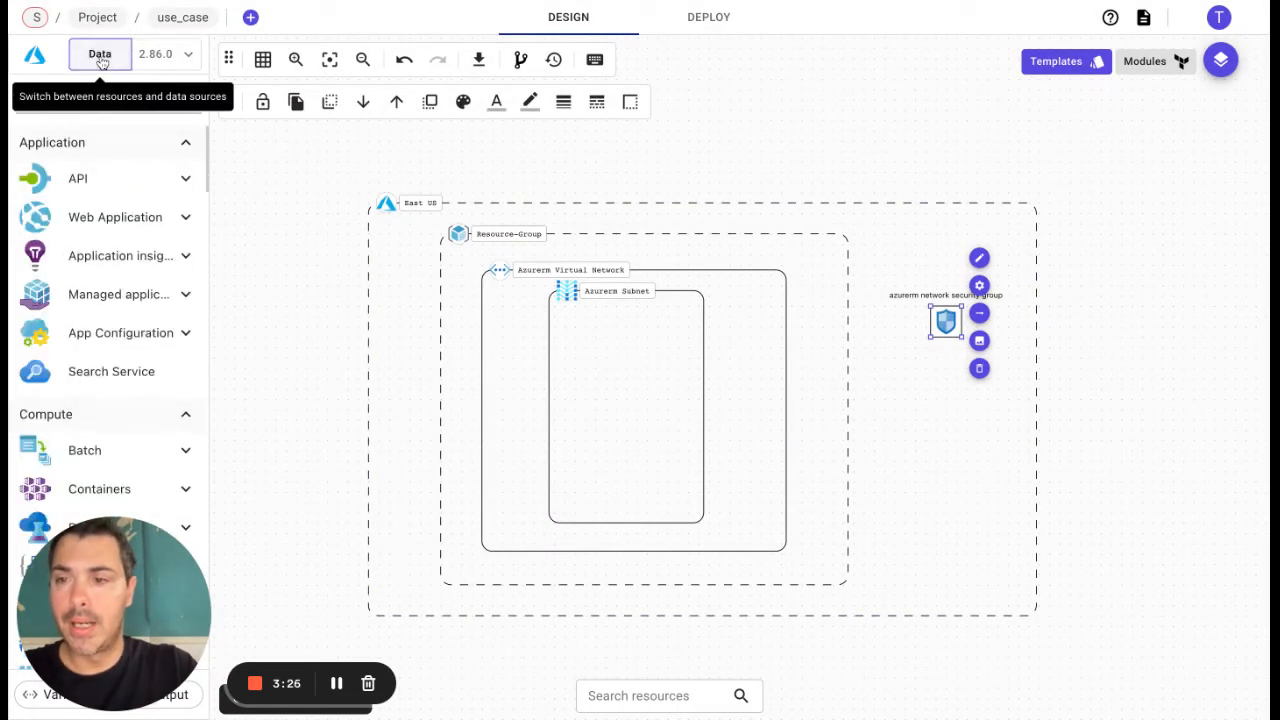
click(78, 180)
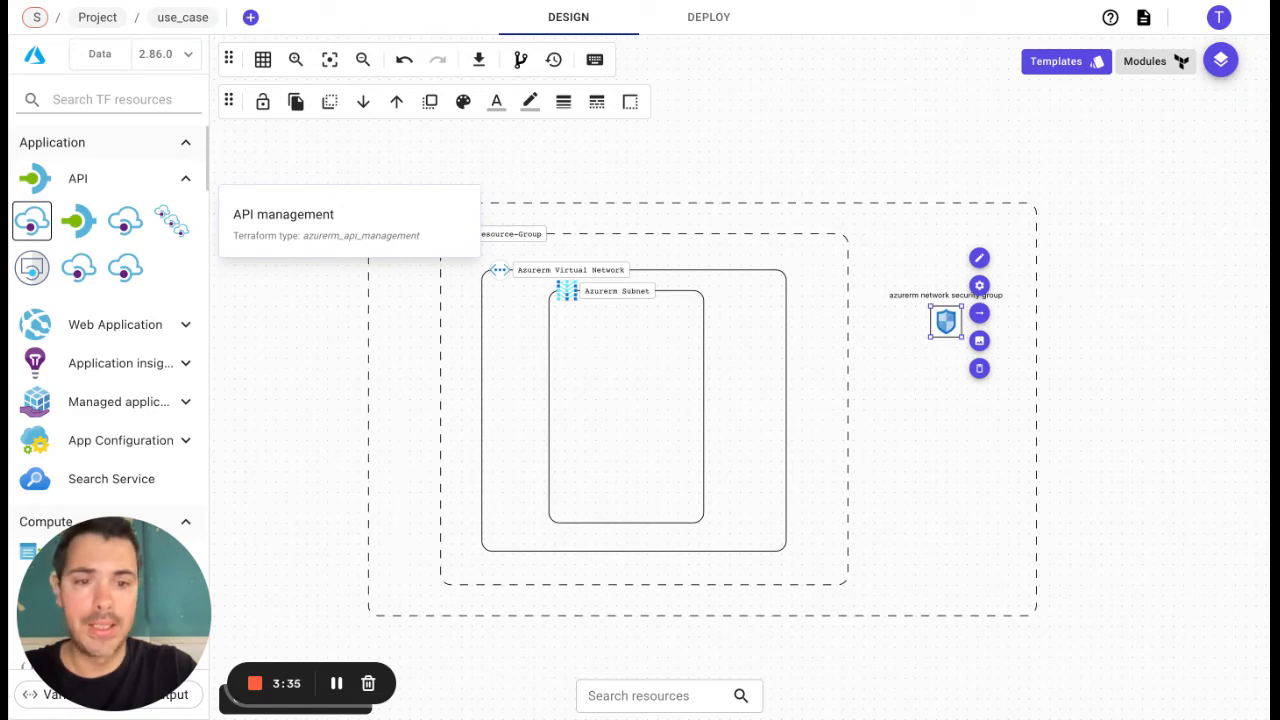
drag(32, 221, 972, 420)
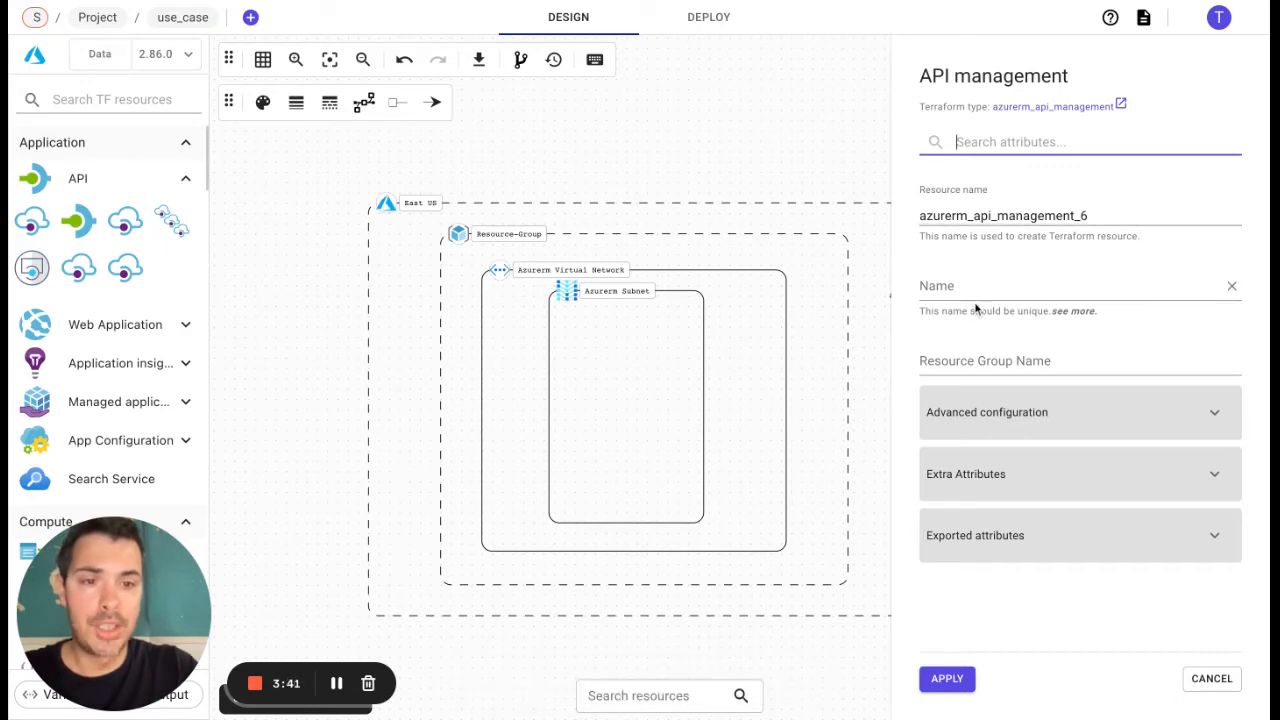
click(1031, 218)
key(ctrl+c)
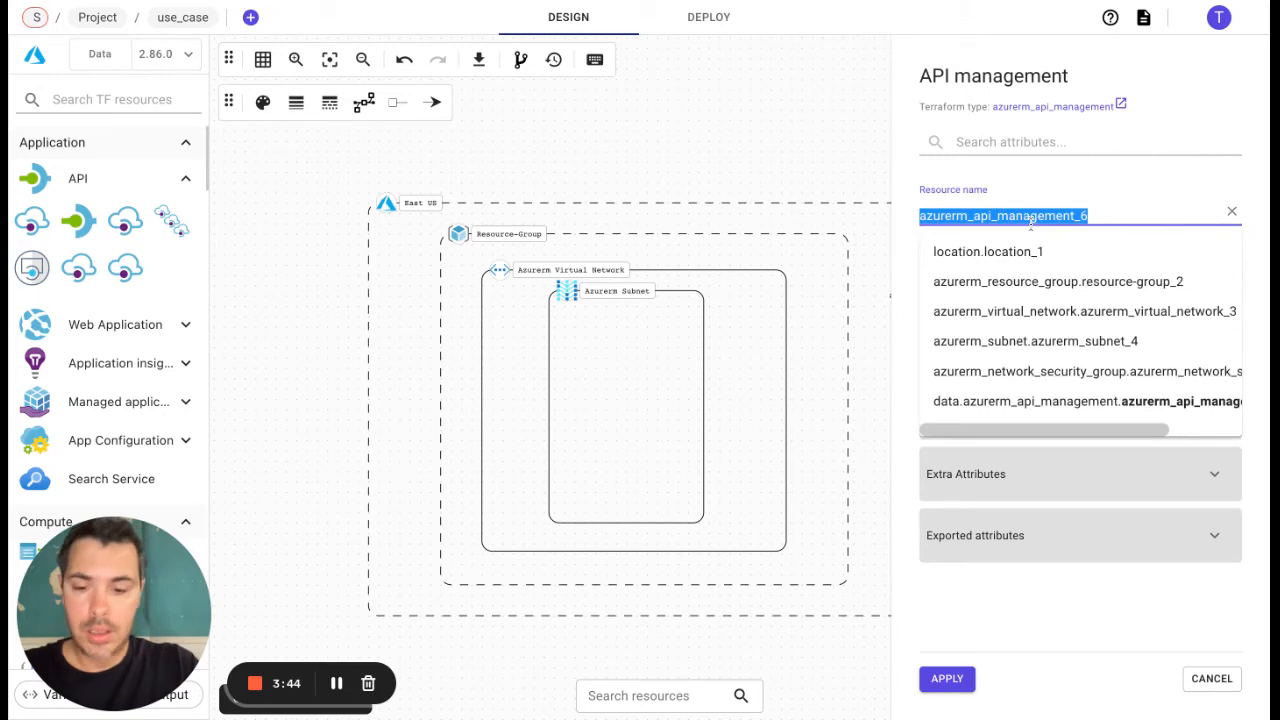
click(945, 678)
Step: Find azurerm_api_management_6 in the generated main.tf, highlight its data block, and view the list of available Terraform files
click(710, 19)
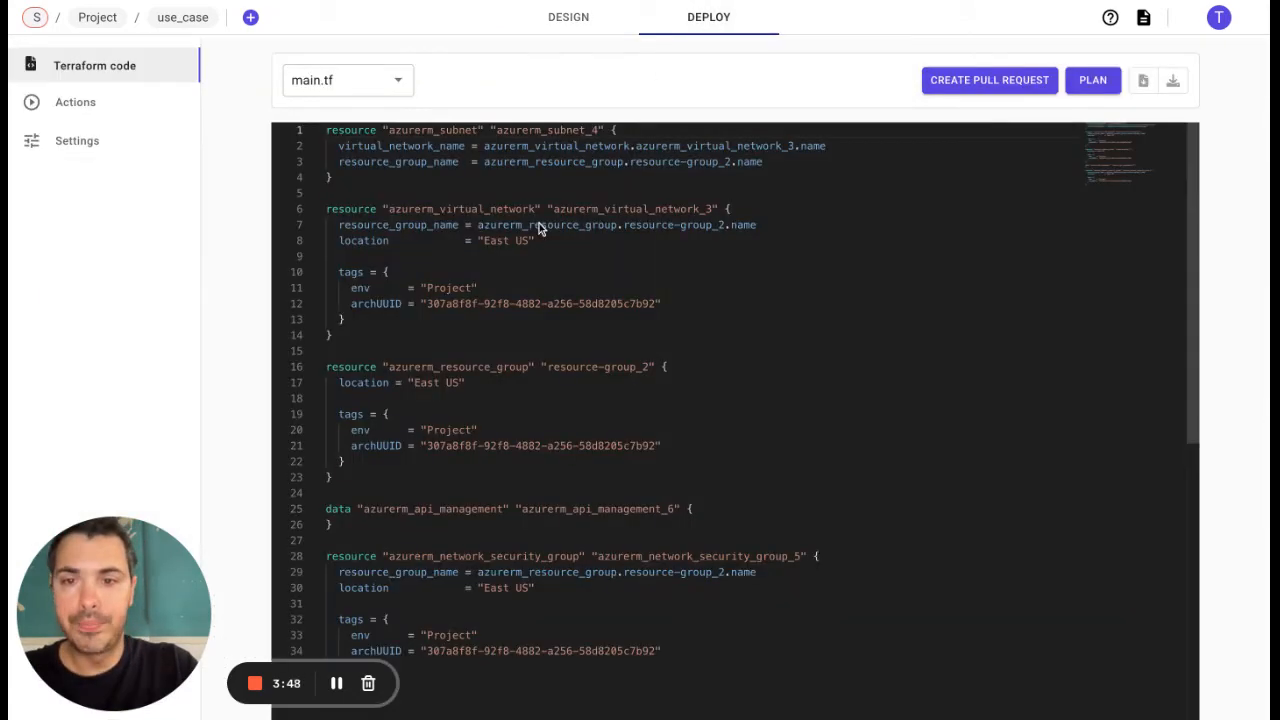
click(493, 222)
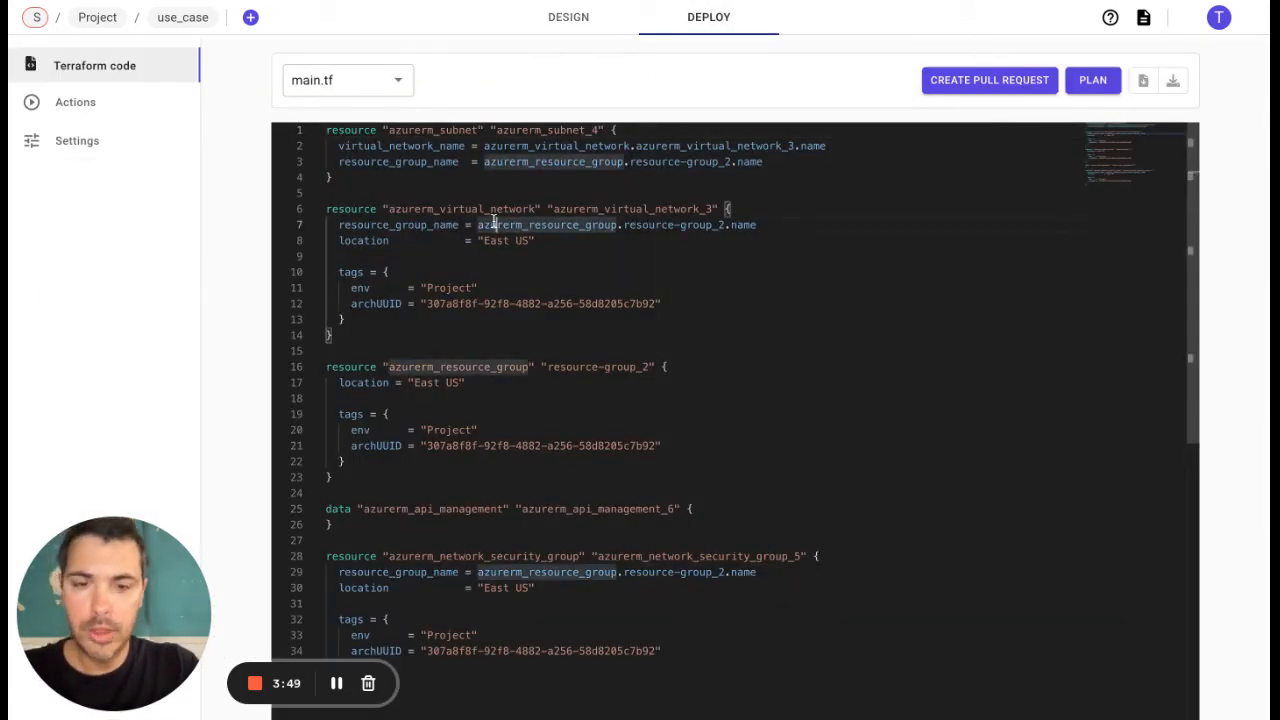
key(ctrl+f)
key(ctrl+v)
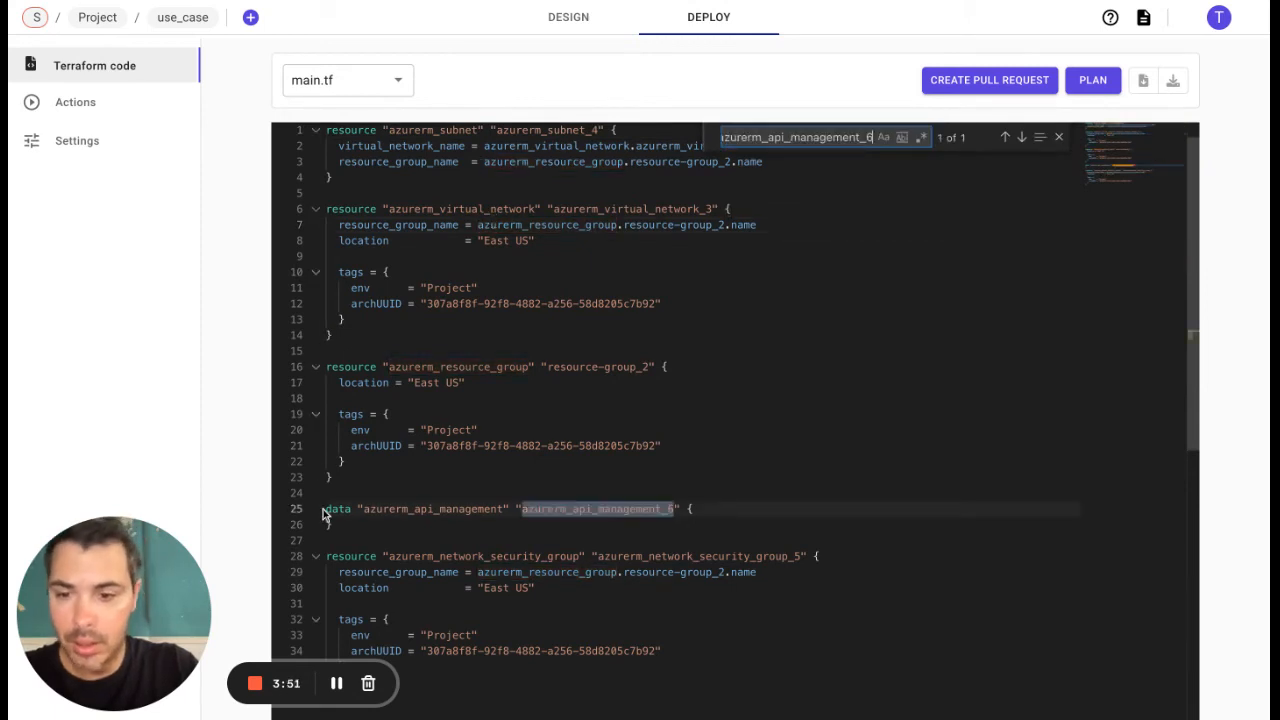
drag(333, 524, 324, 509)
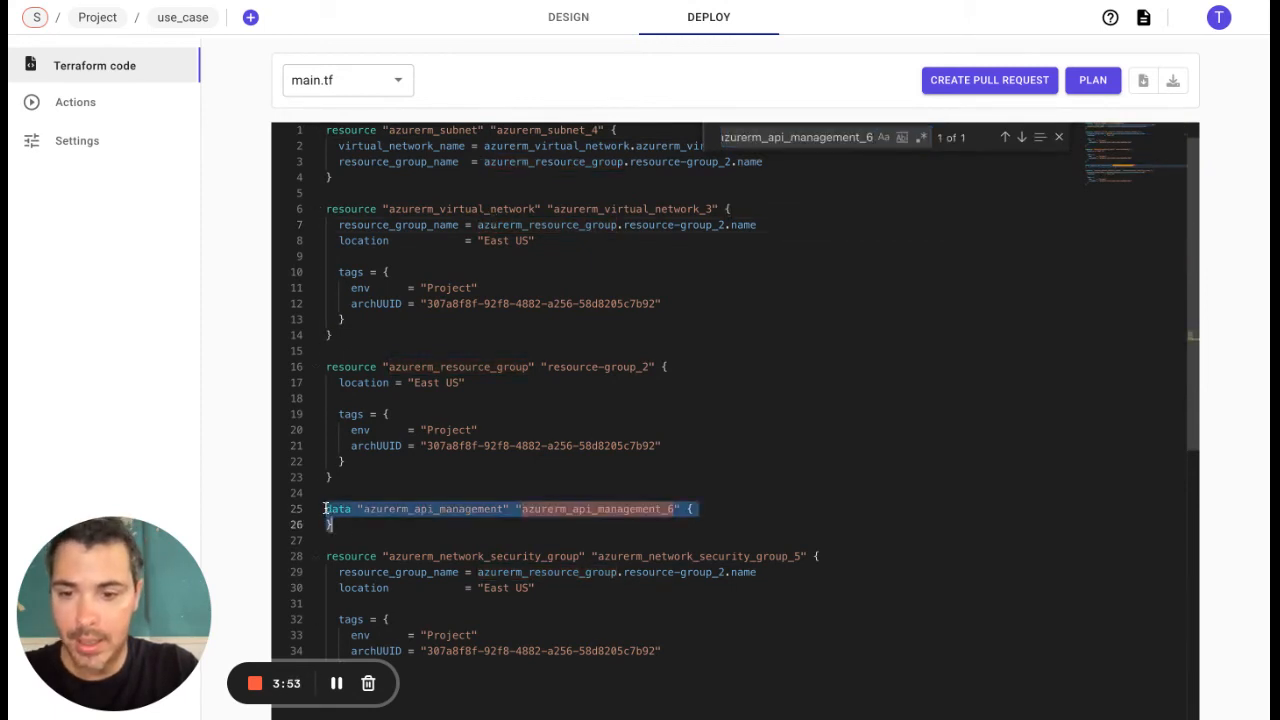
click(347, 80)
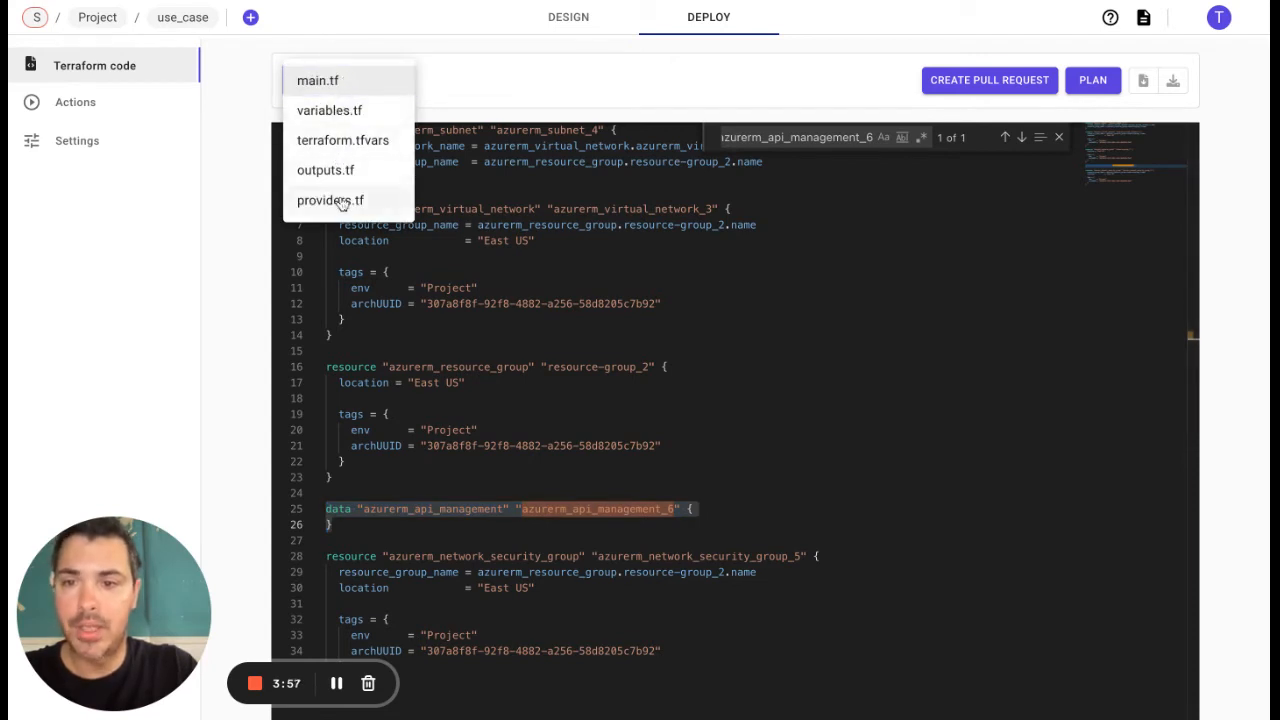
click(247, 135)
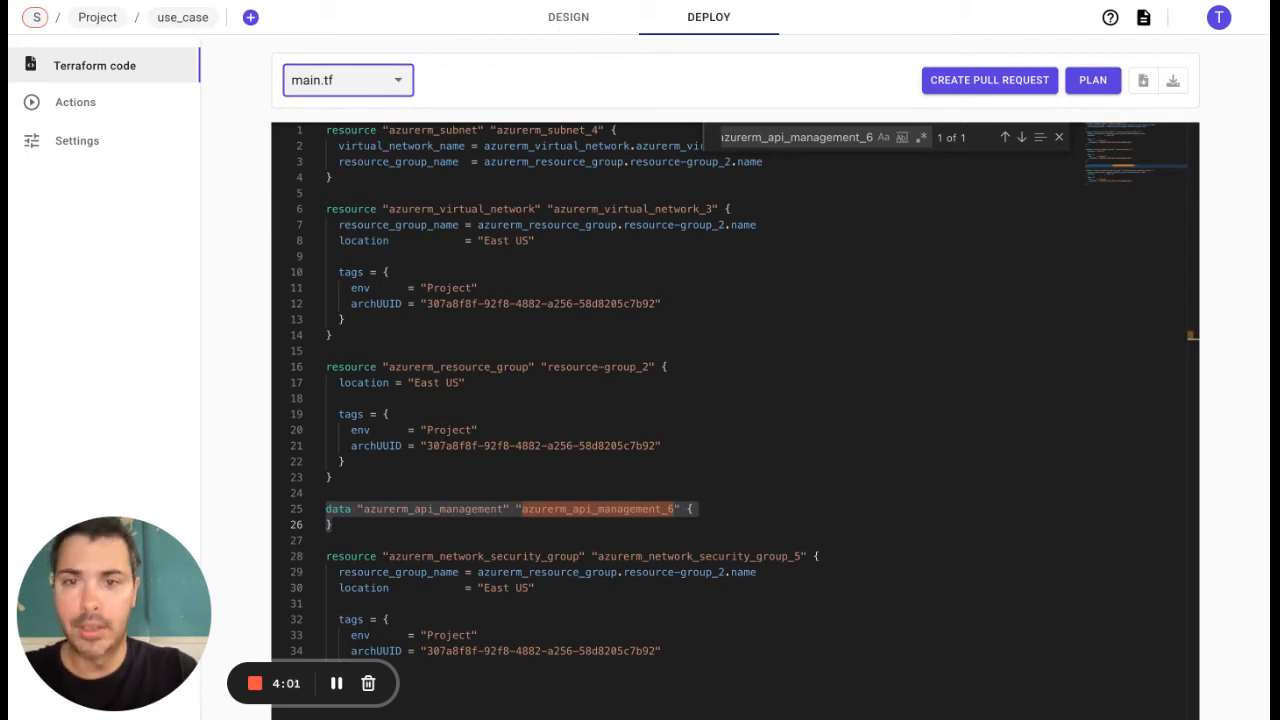
Step: Align the API management data source beneath the network security group and commit a new version described as "API mgt data added"
click(568, 17)
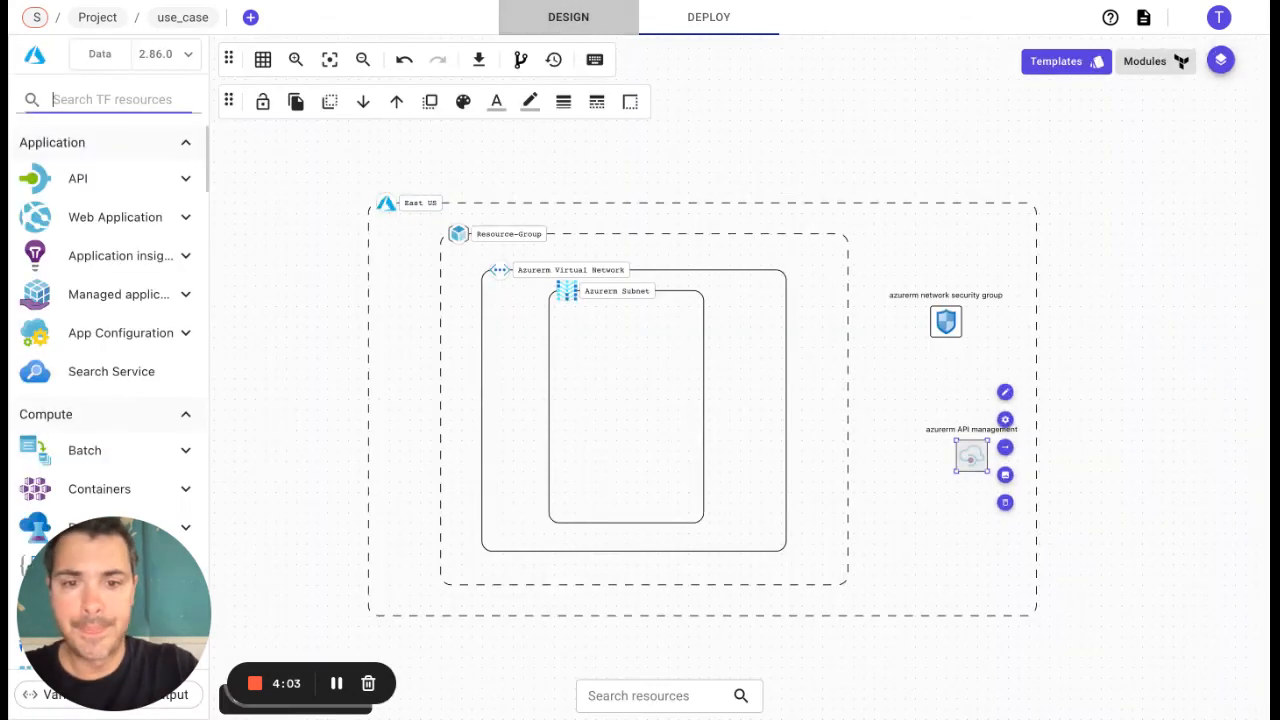
drag(984, 448, 958, 428)
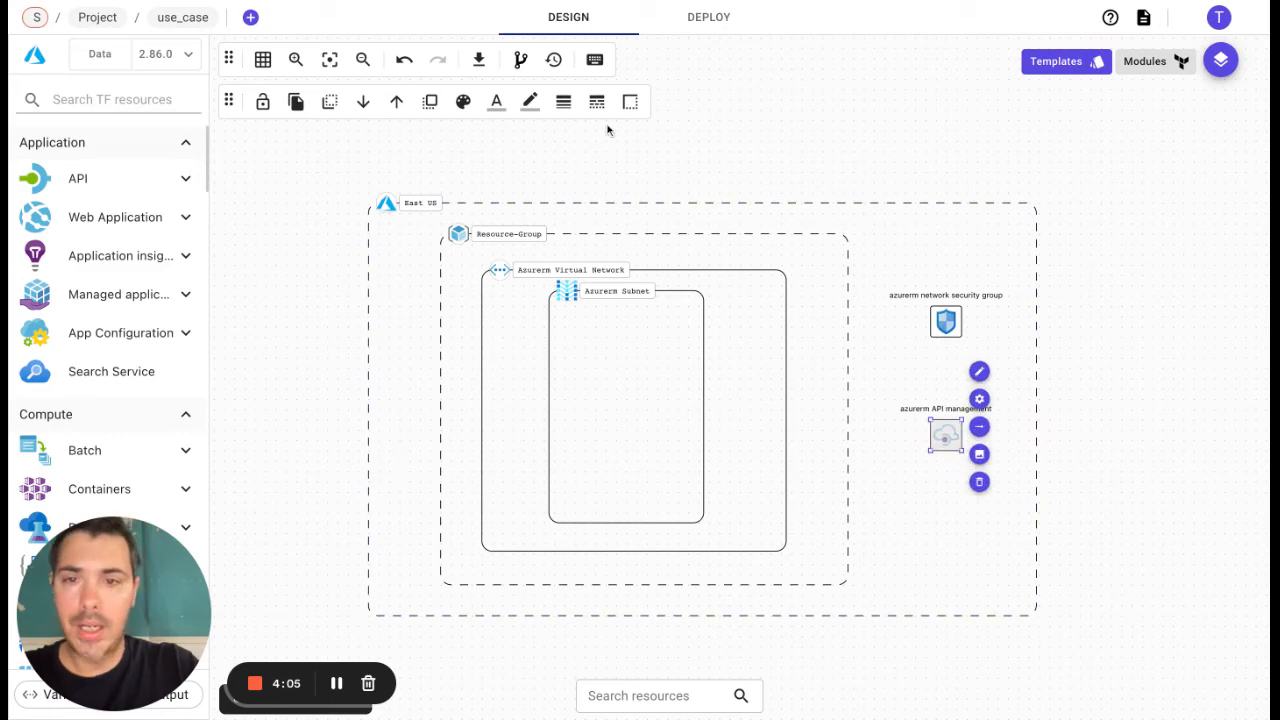
click(519, 60)
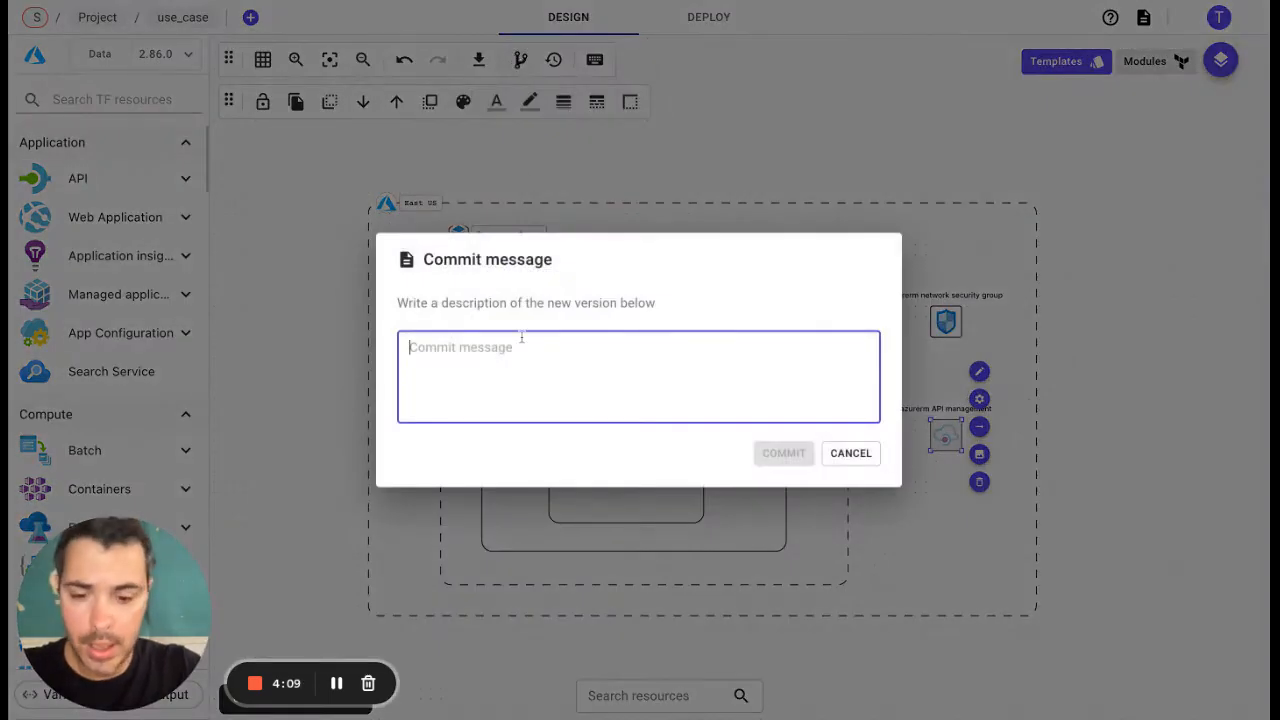
text(API )
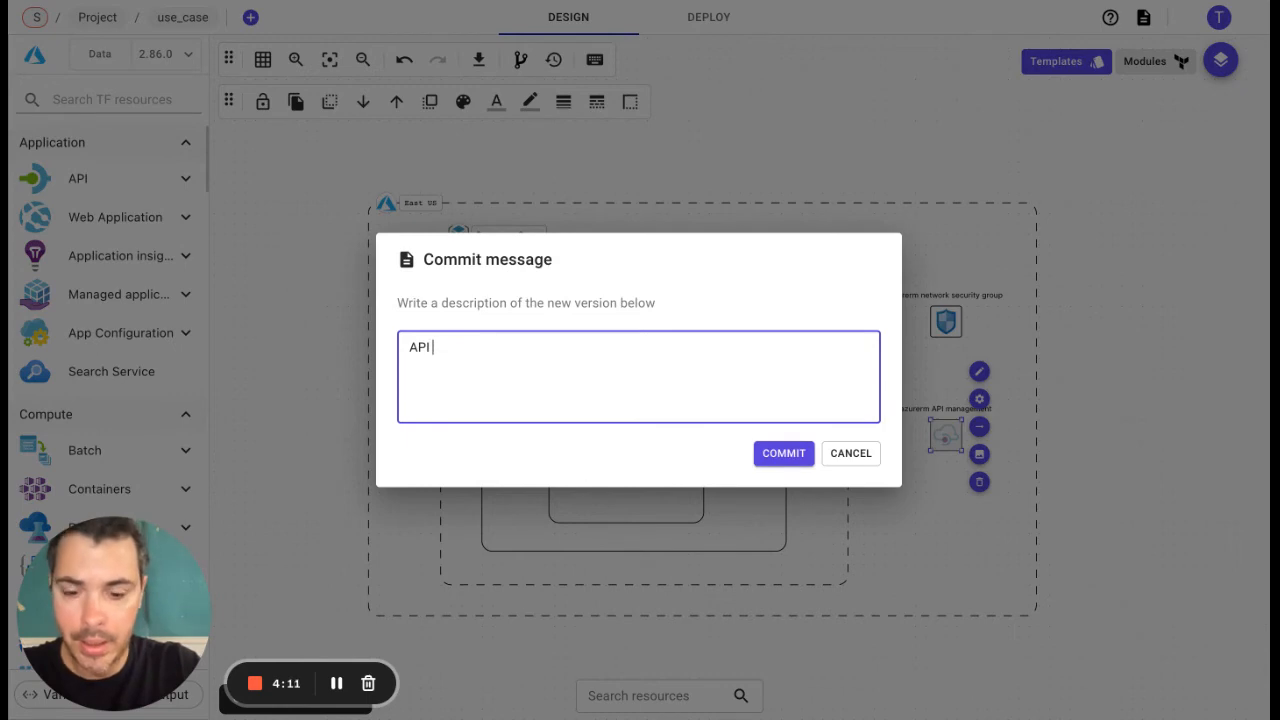
text(mgt)
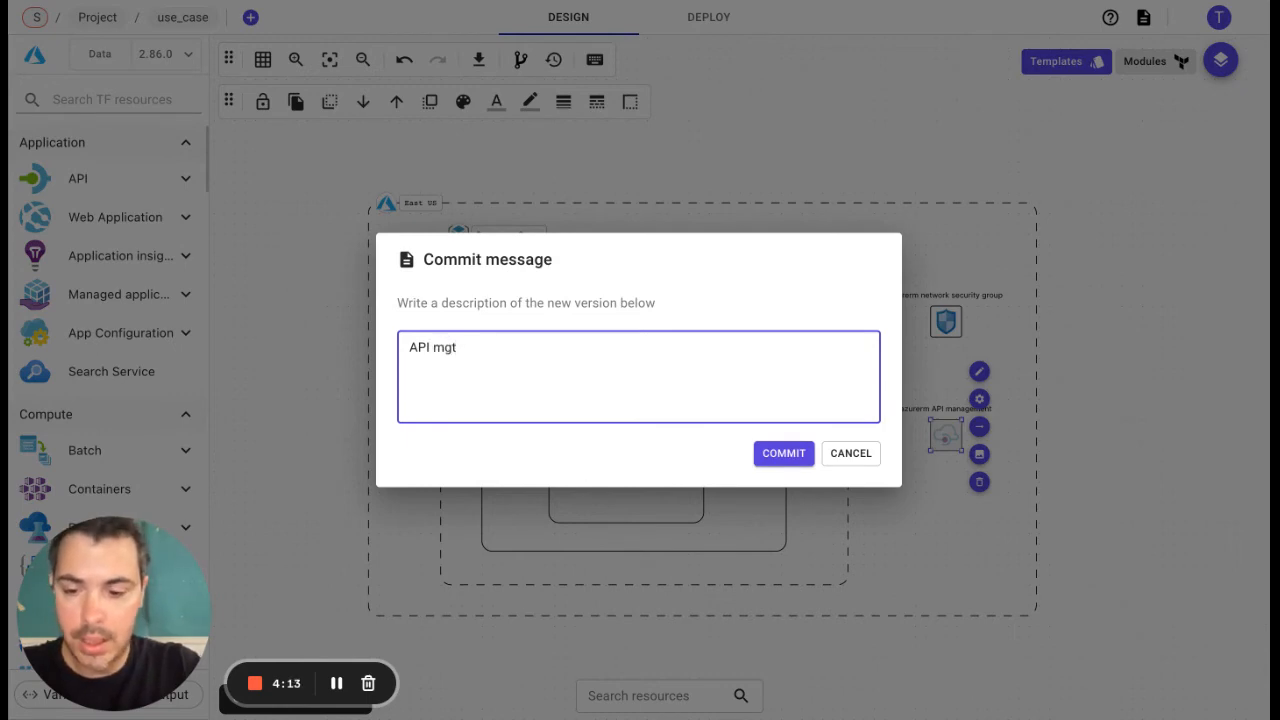
text( data ad)
key(BackSpace)
text(a)
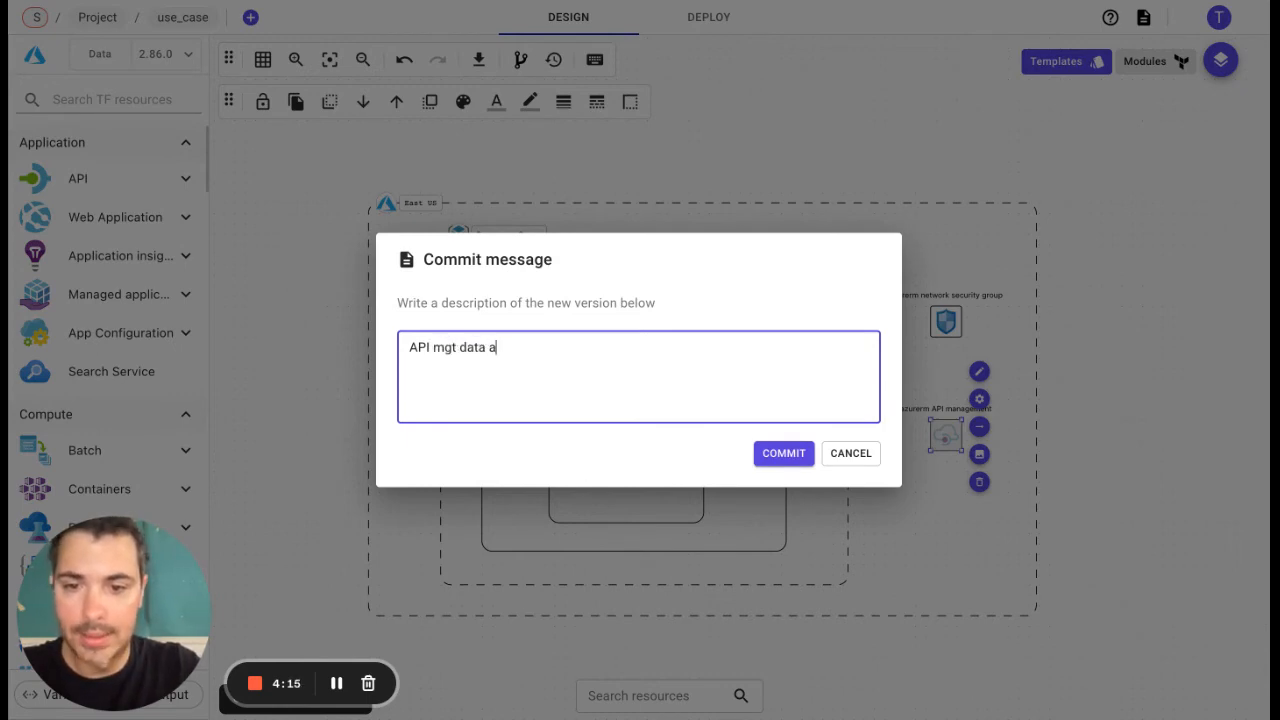
text(dded)
click(782, 453)
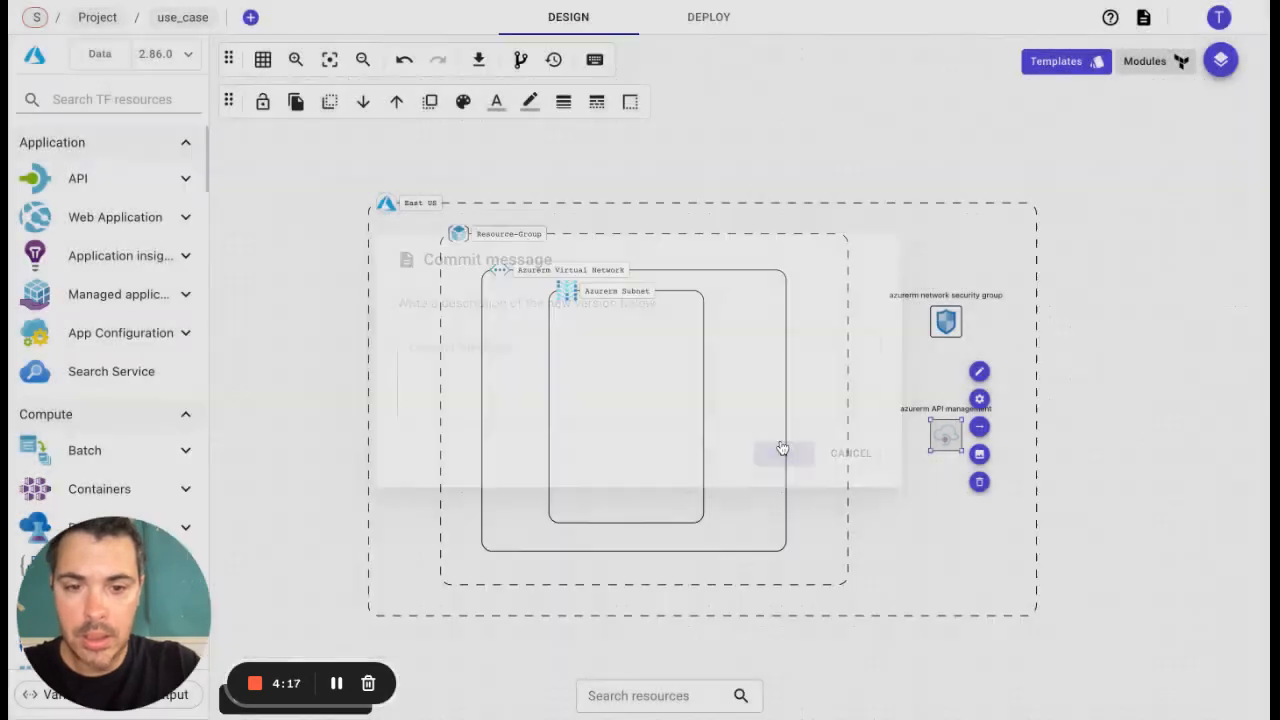
Step: Load the "Initial design" version from the commits history, and restore the "API mgt data added" version
click(556, 64)
click(365, 232)
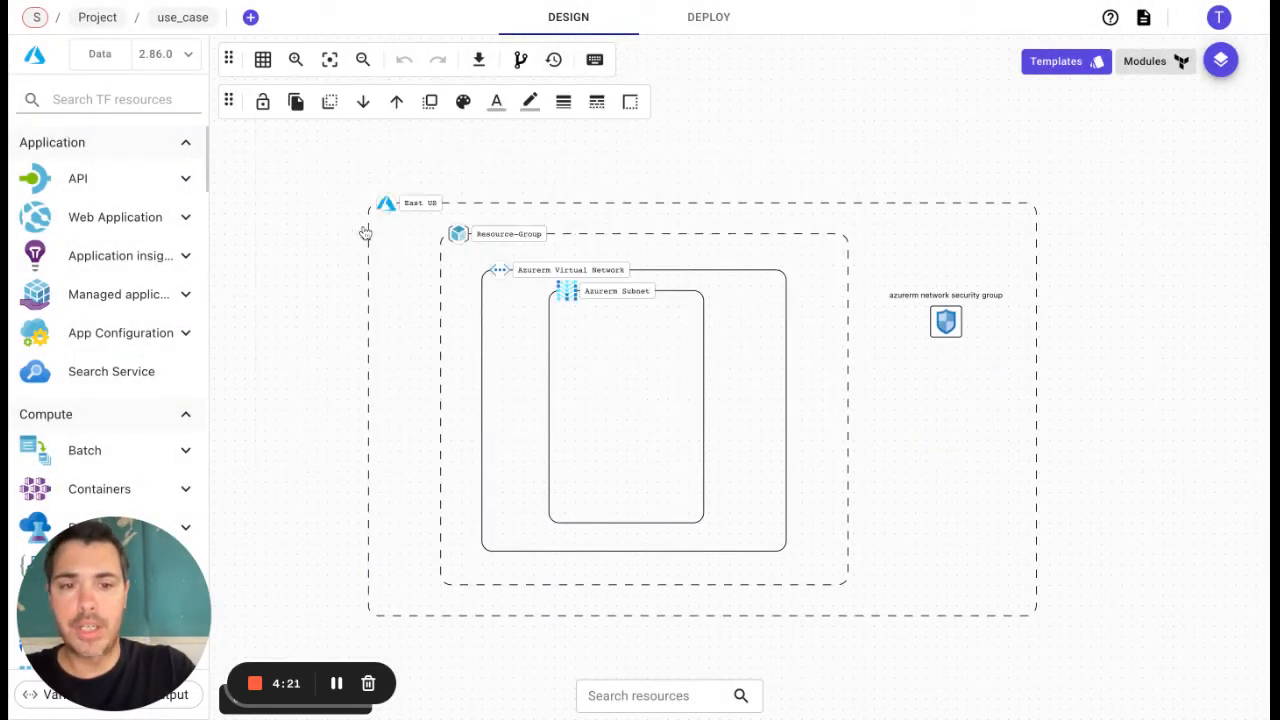
click(556, 62)
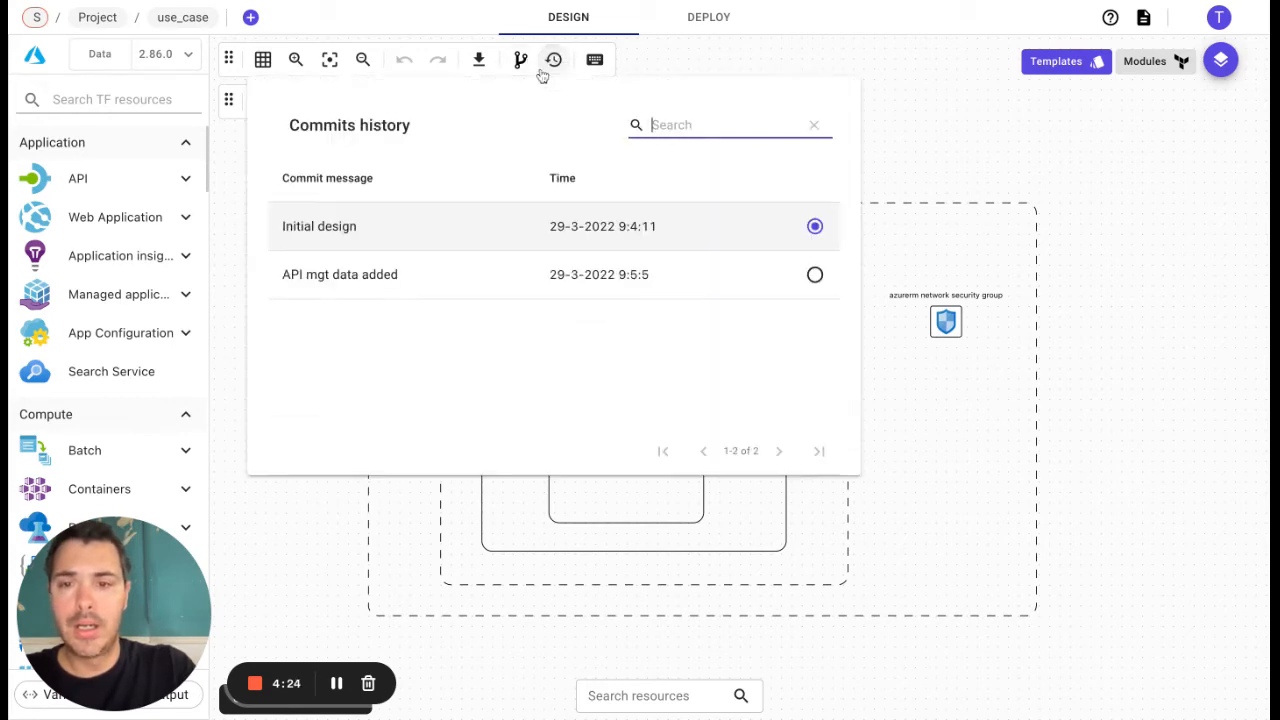
click(338, 273)
Step: Filter the palette's Terraform data sources by "gateway"
click(158, 106)
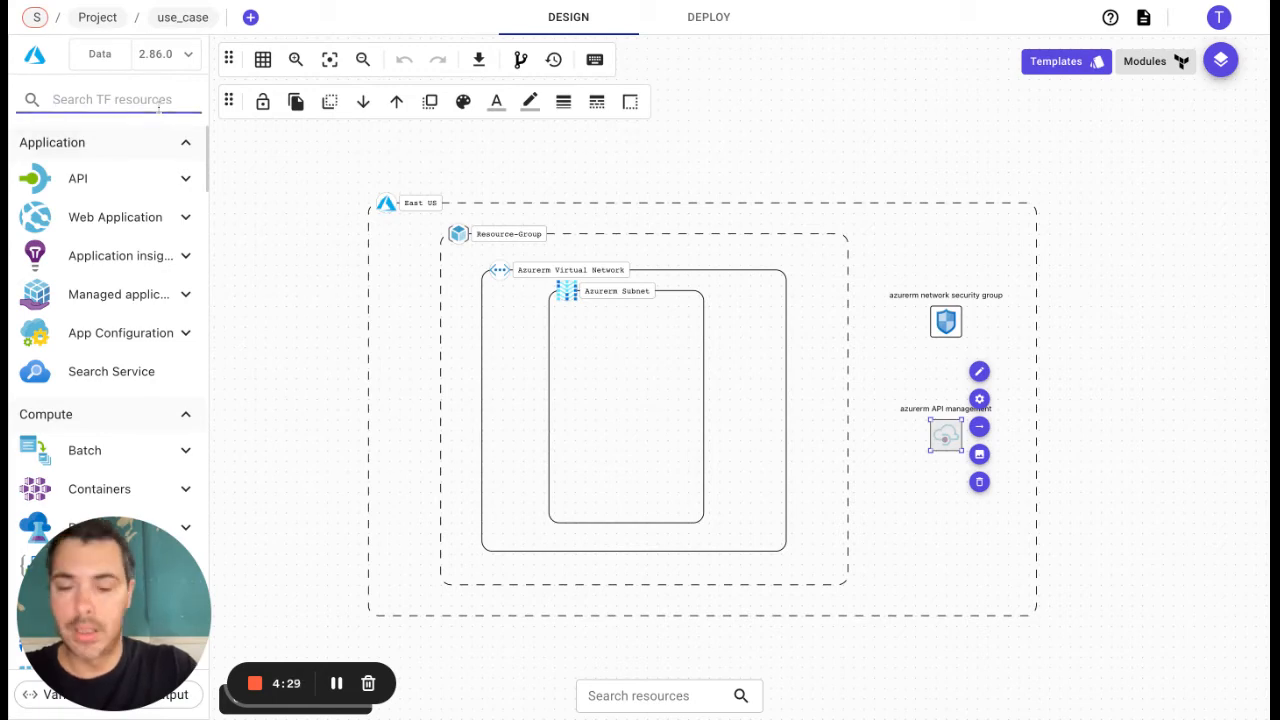
text(gaet)
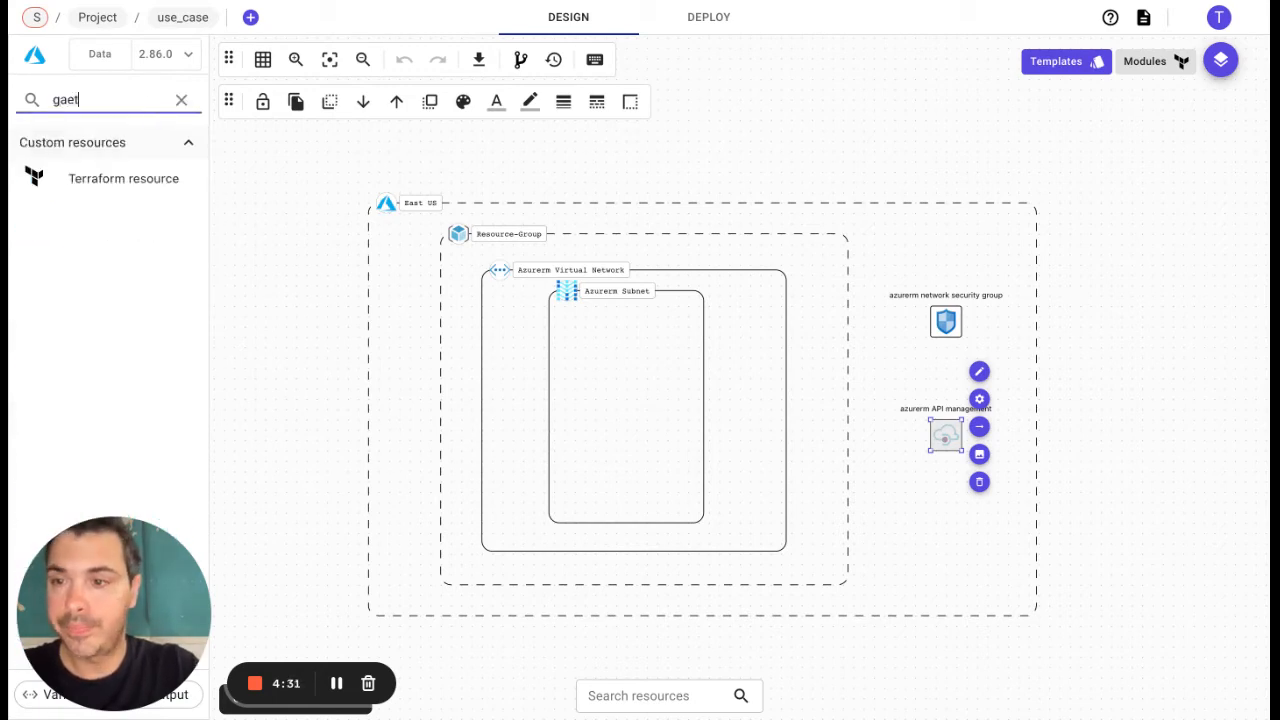
key(BackSpace)
key(BackSpace)
text(tw)
key(BackSpace)
text(ewa)
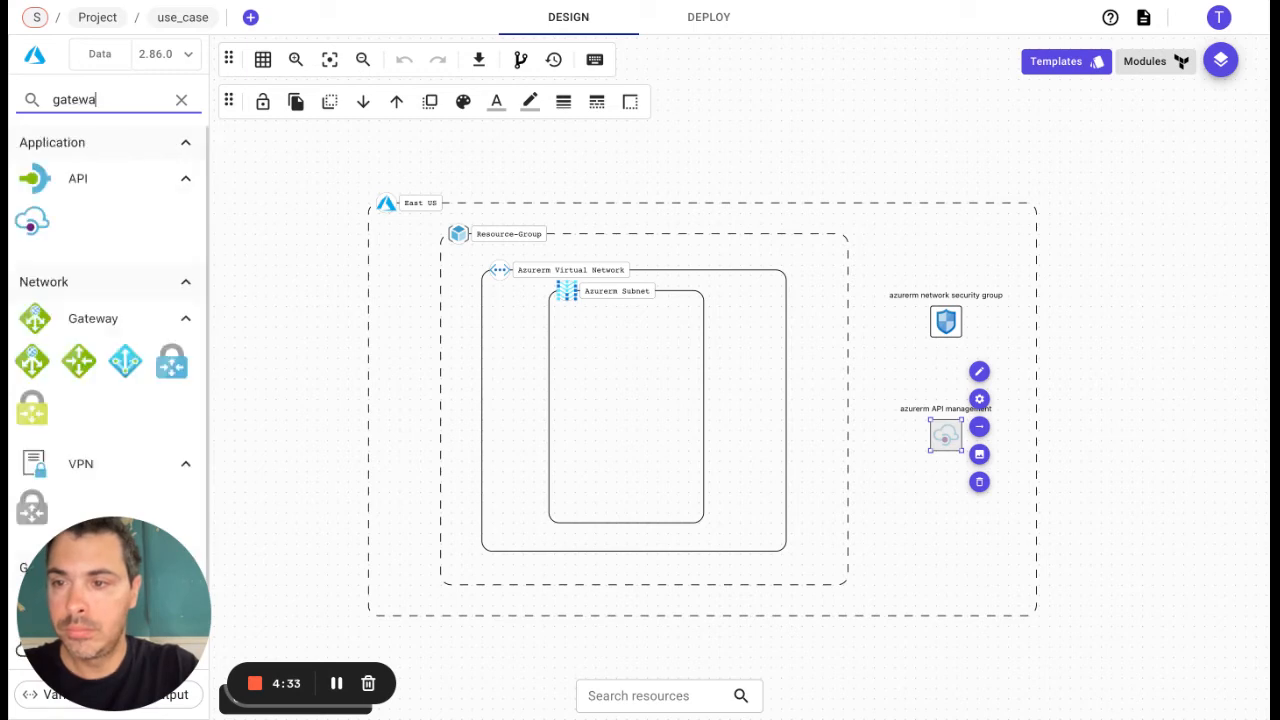
text(y)
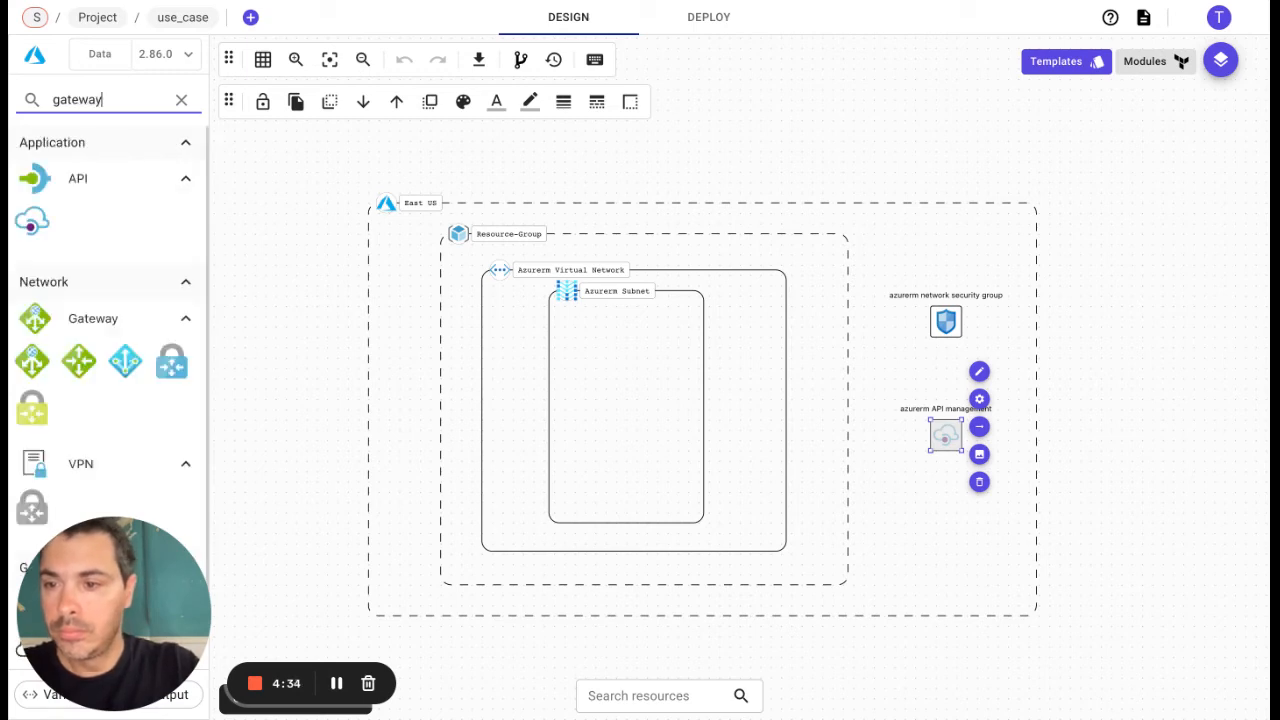
Step: Add an Application Gateway data source in the subnet as main parent, inheriting virtual network, resource group and location, and shift it toward the subnet's centre-left
click(39, 365)
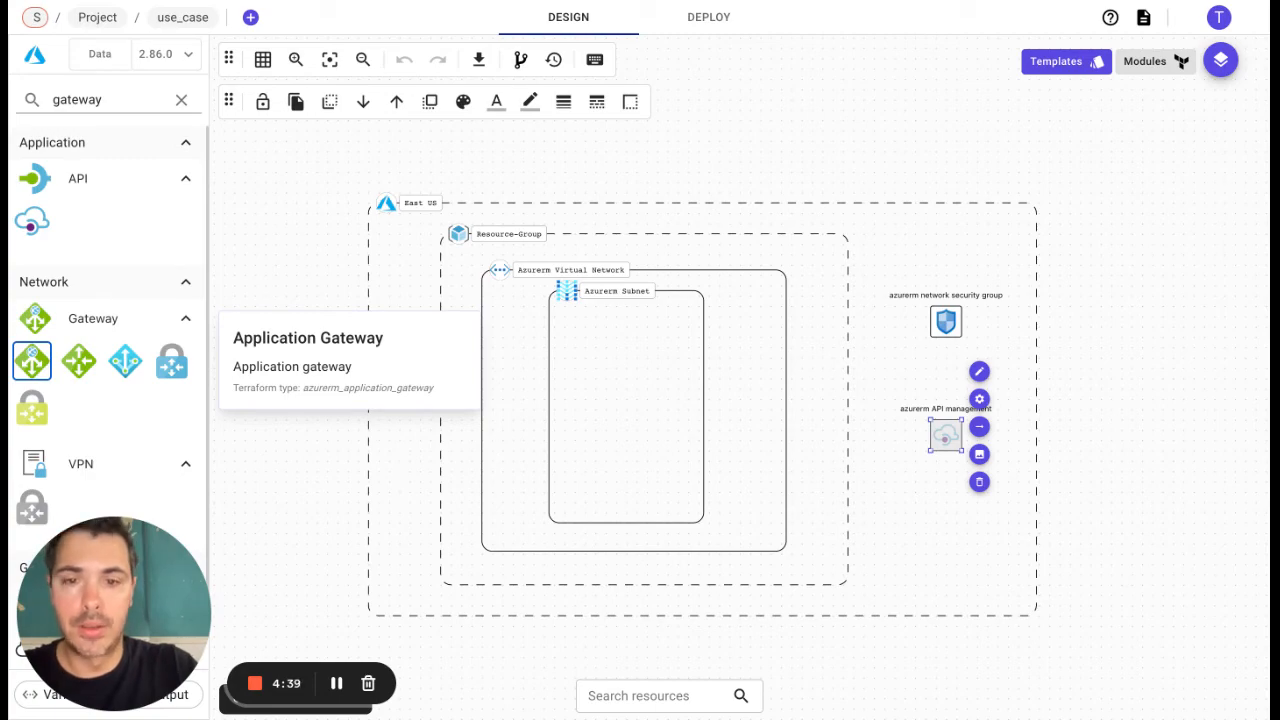
drag(32, 361, 658, 394)
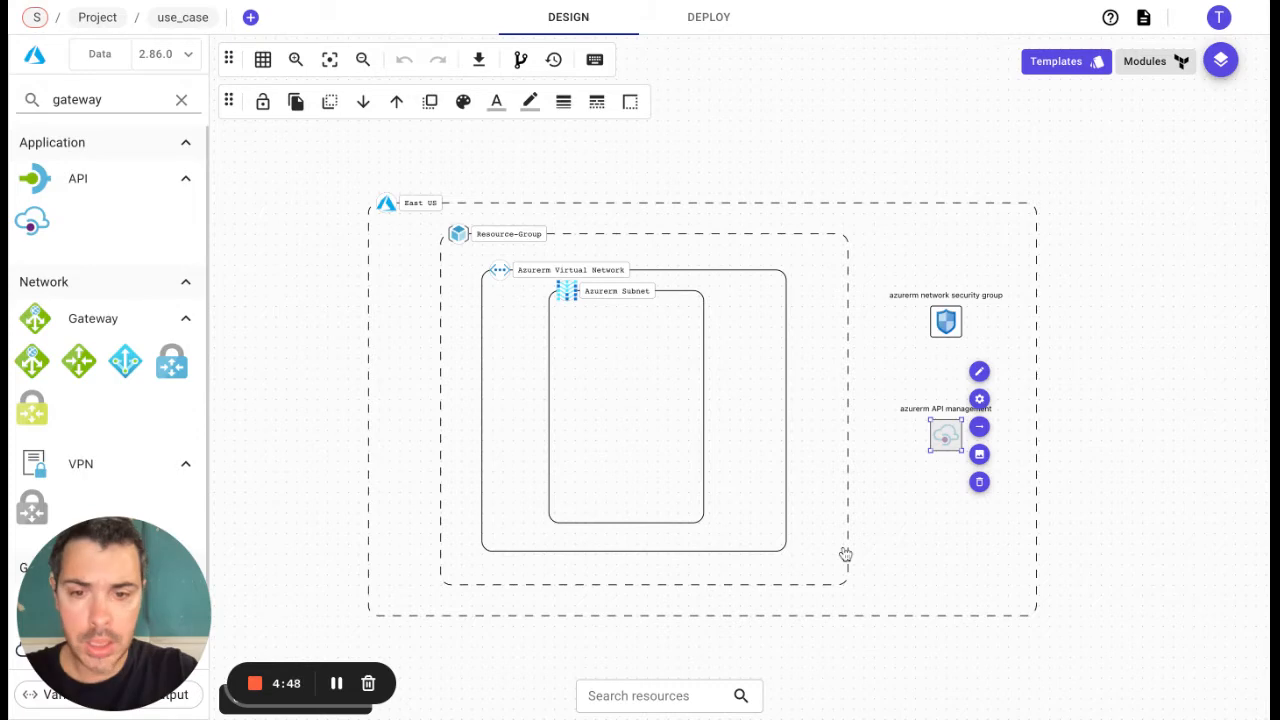
click(845, 552)
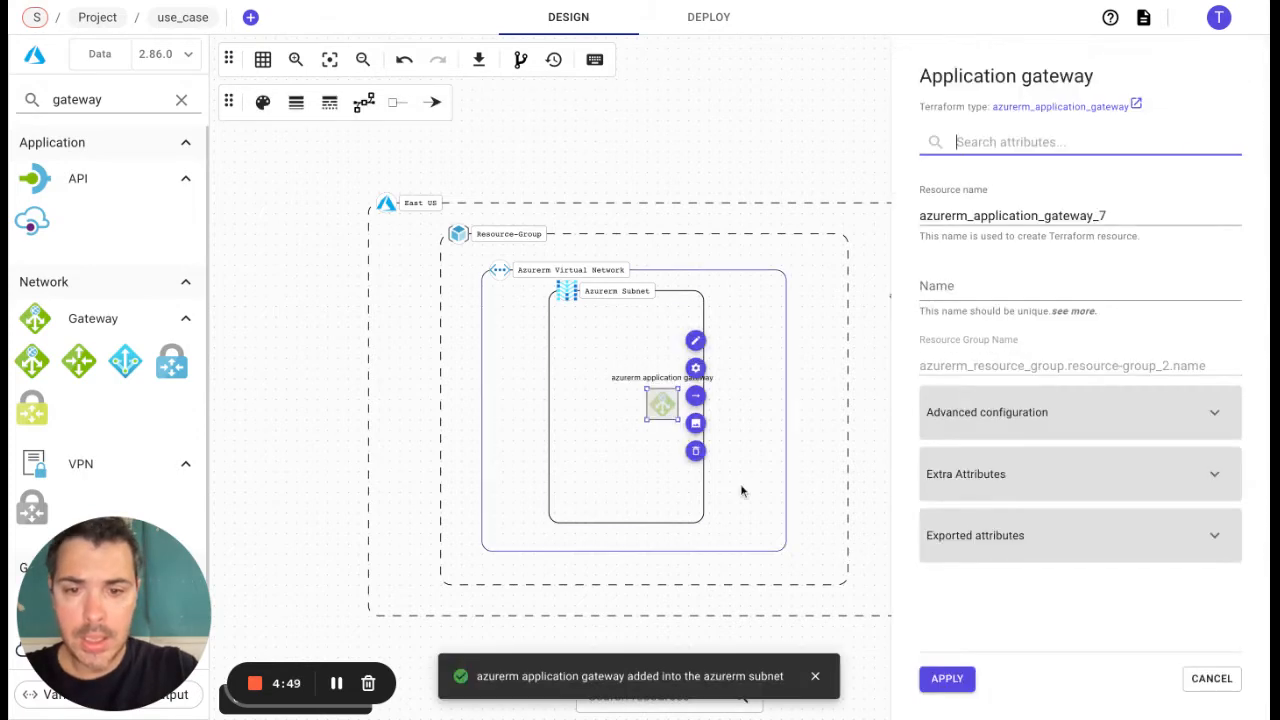
drag(663, 405, 611, 405)
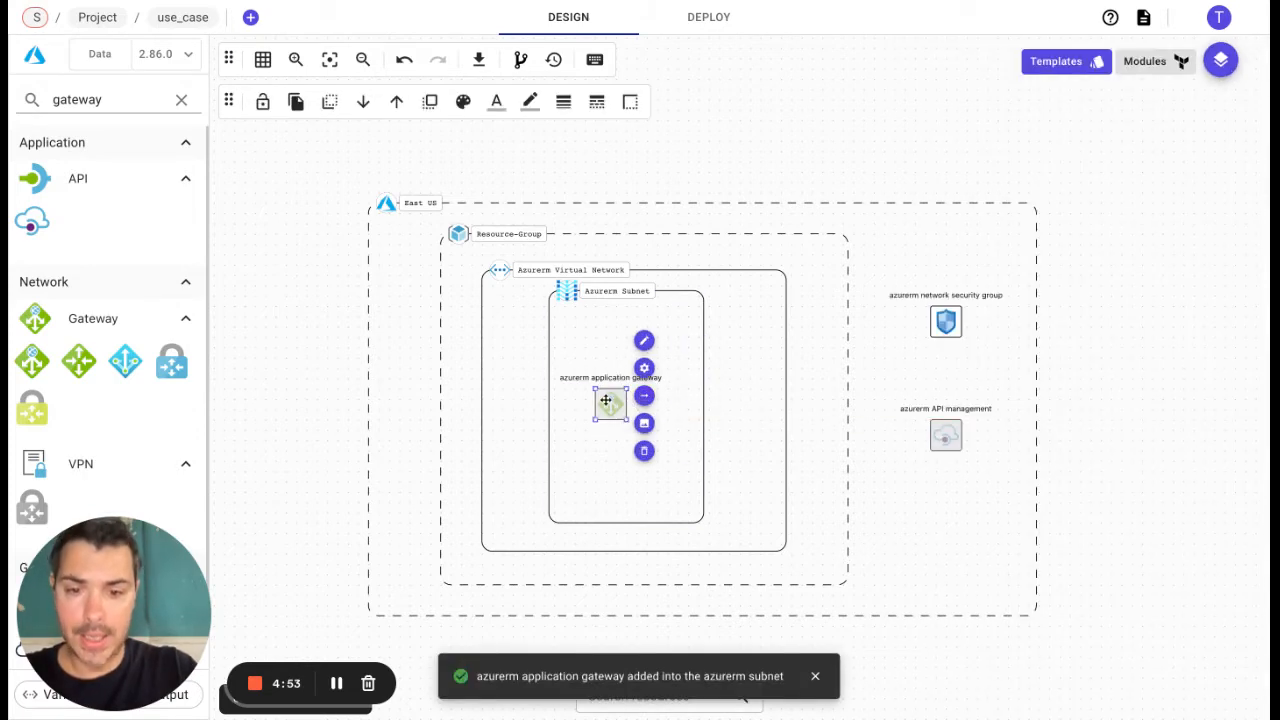
Step: Switch the palette from data to resources and connect the application gateway to the network security group
click(100, 54)
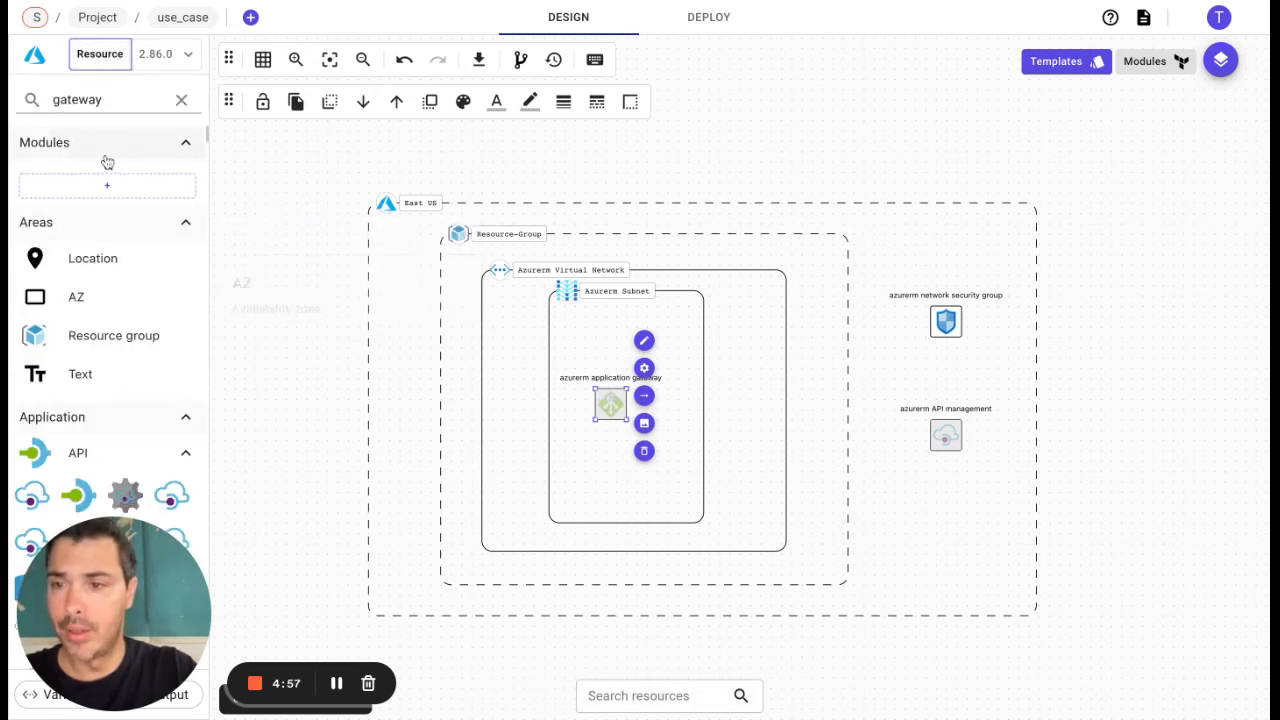
click(102, 105)
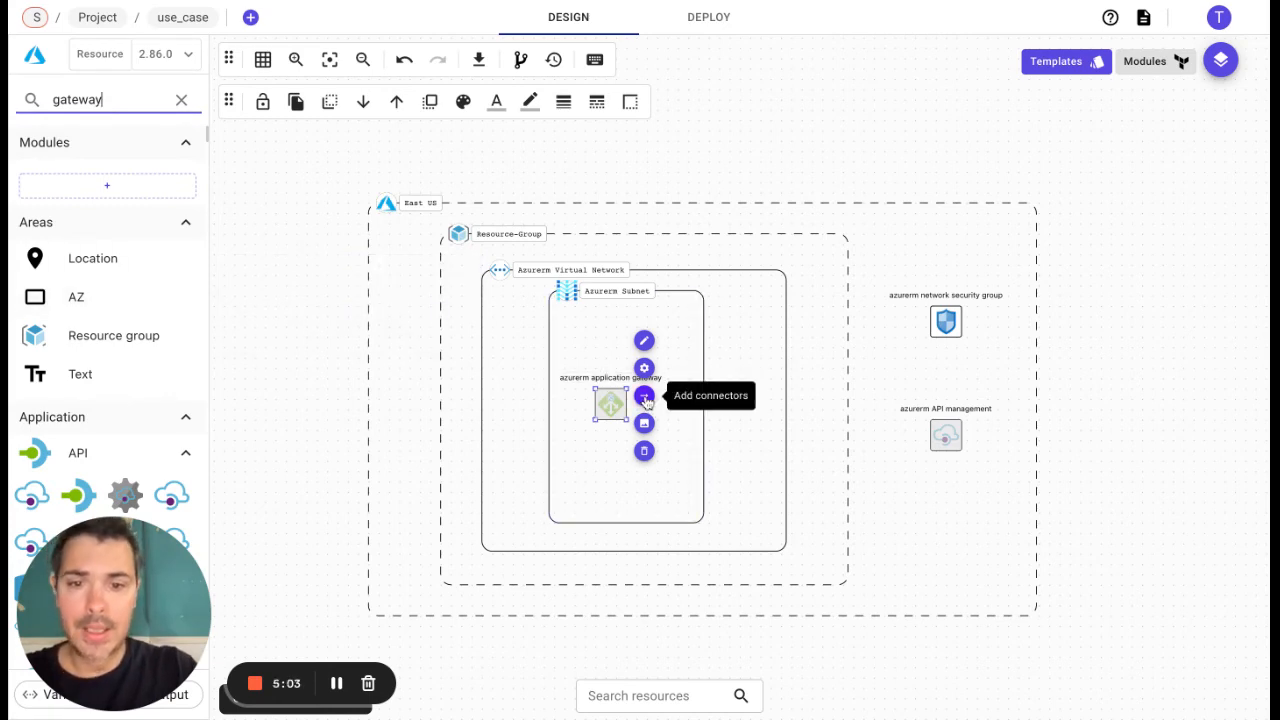
drag(645, 399, 945, 321)
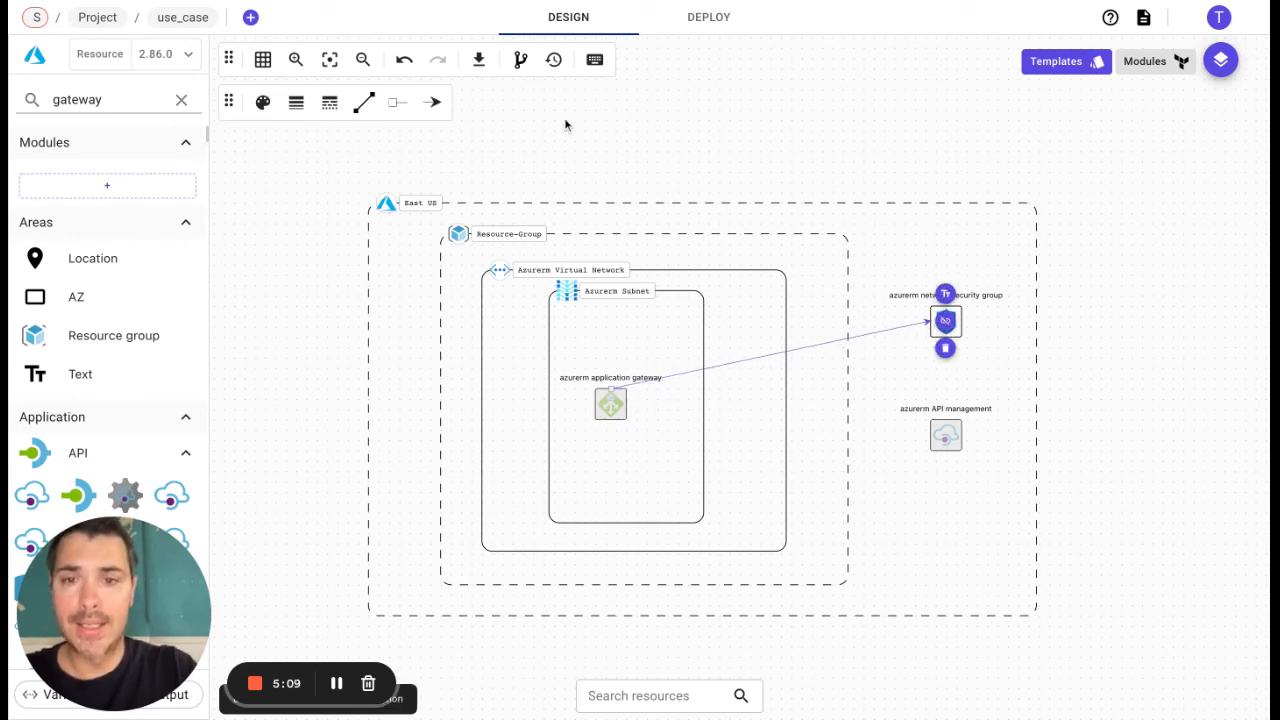
Step: Commit a new version of the design described as "Gateway added"
click(520, 62)
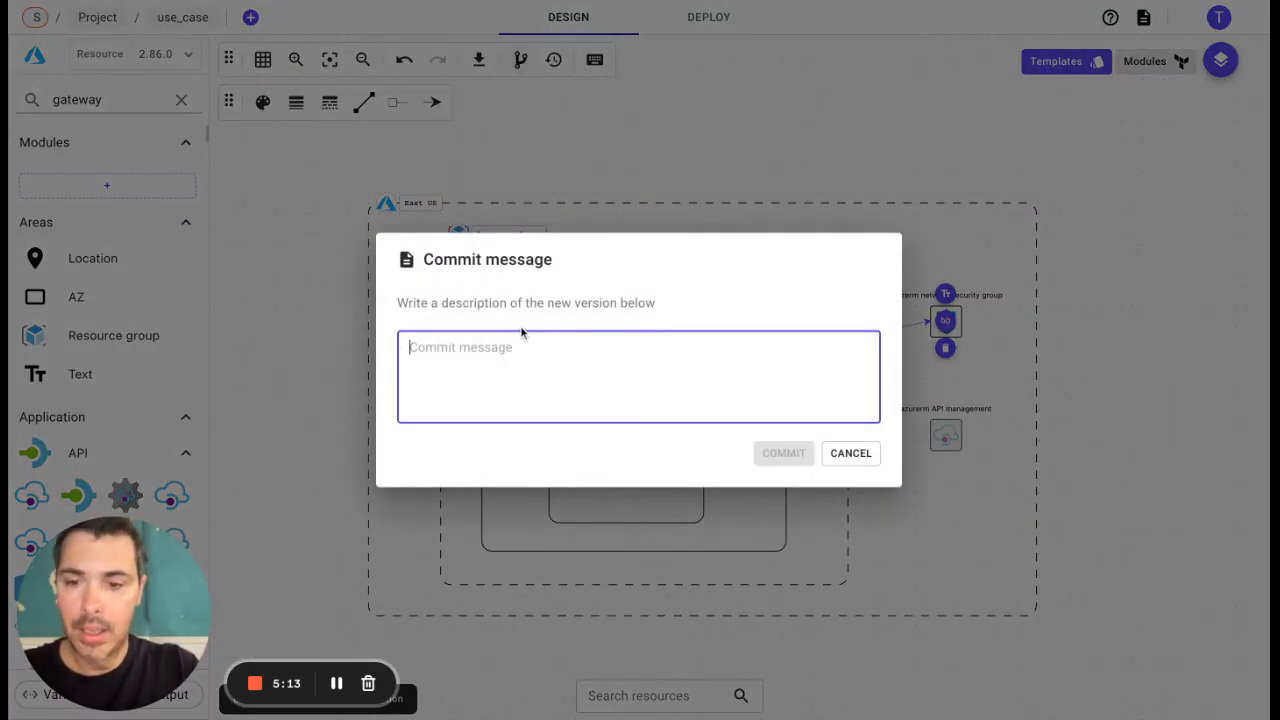
text(Ga)
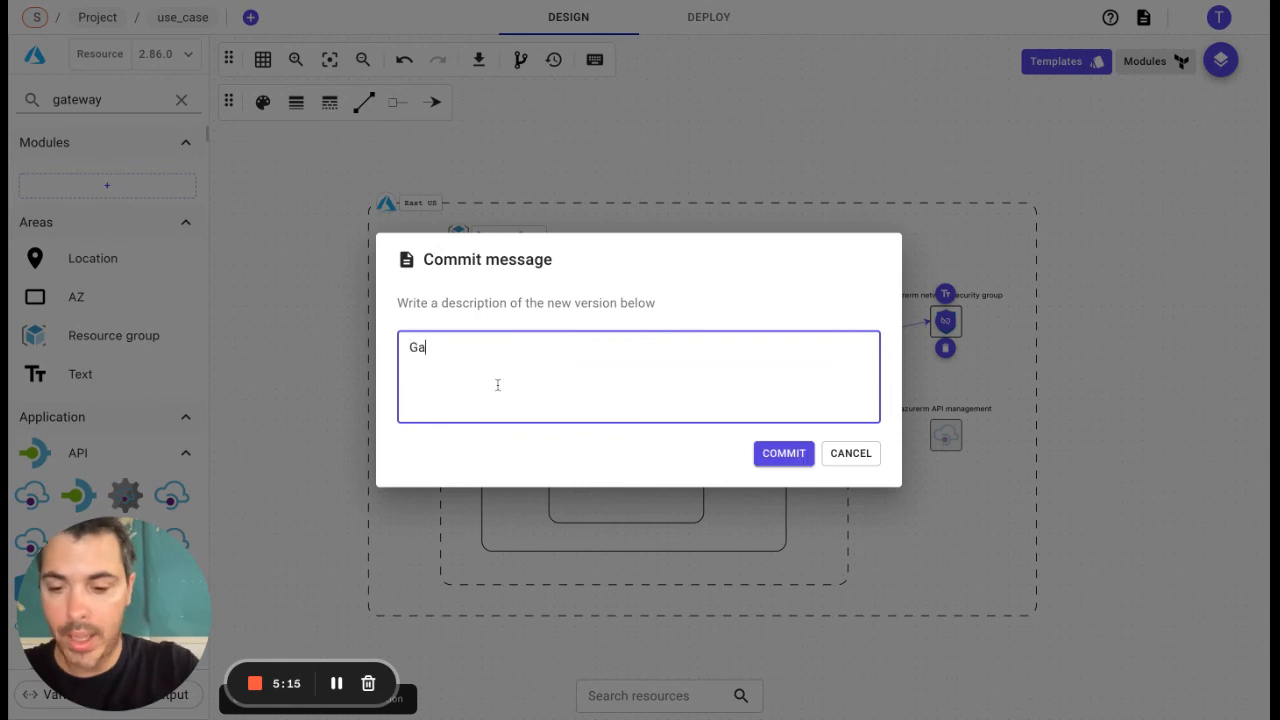
text(e)
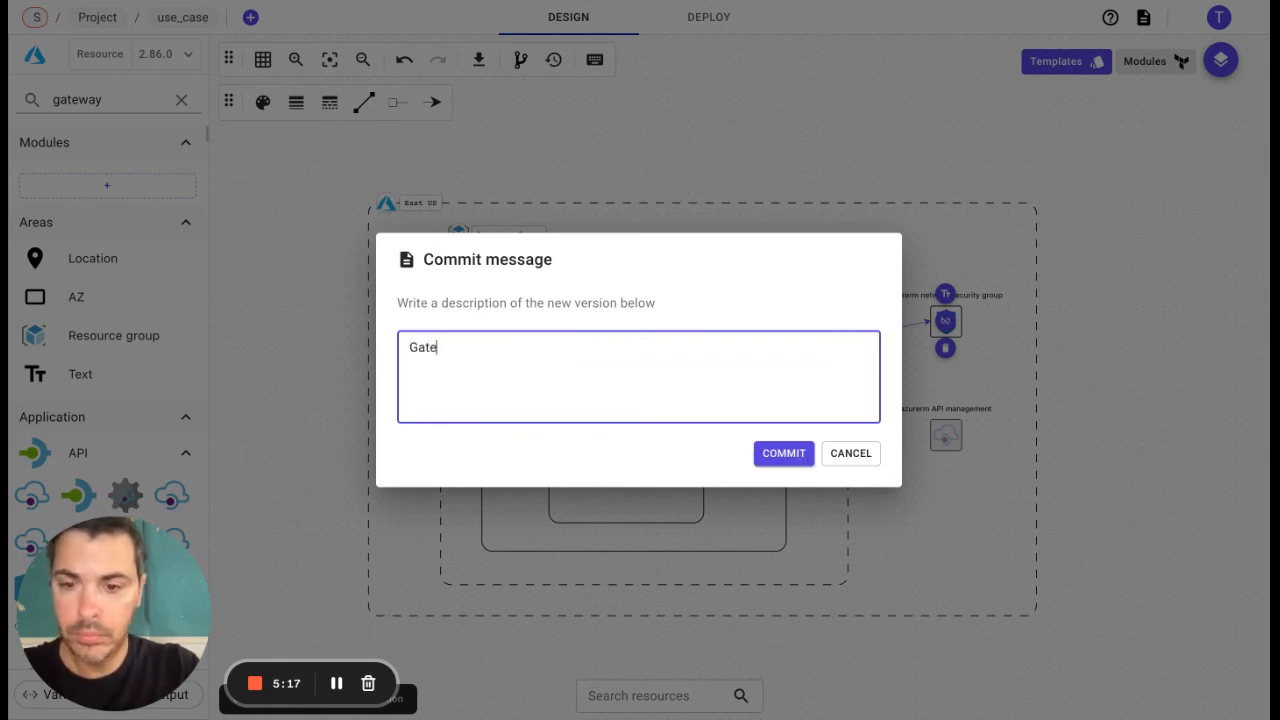
text(eway added)
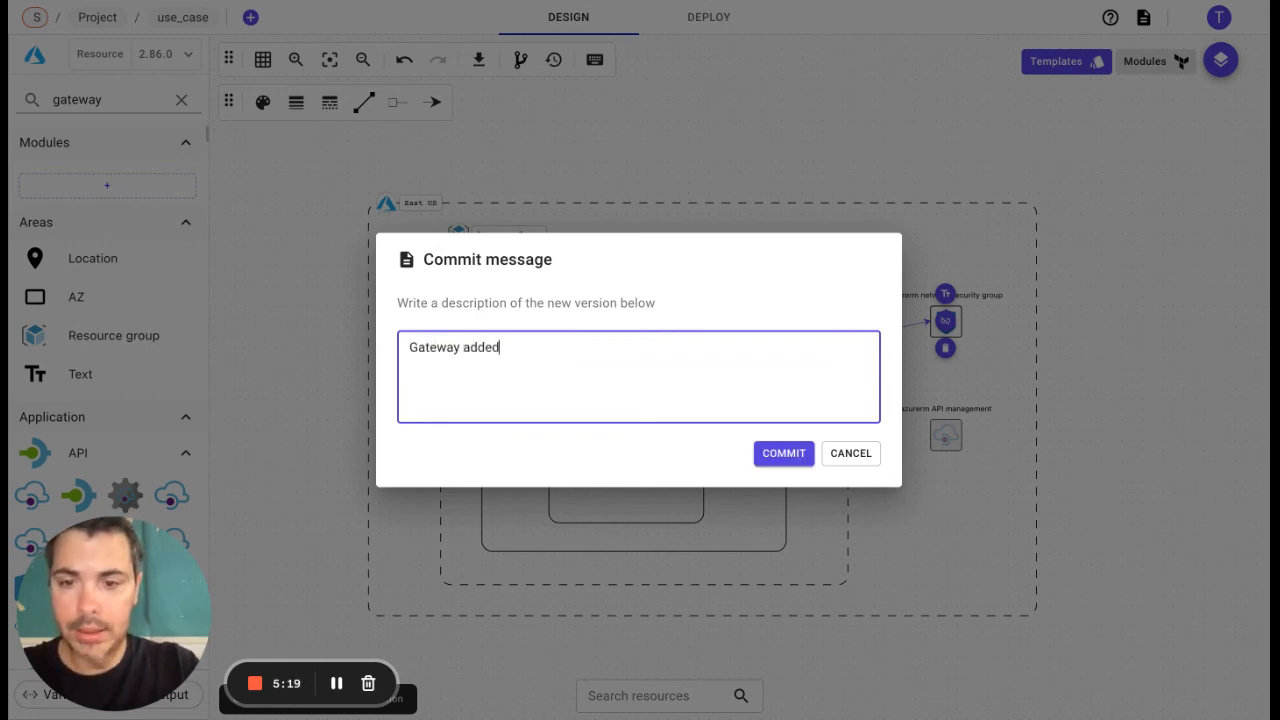
click(784, 455)
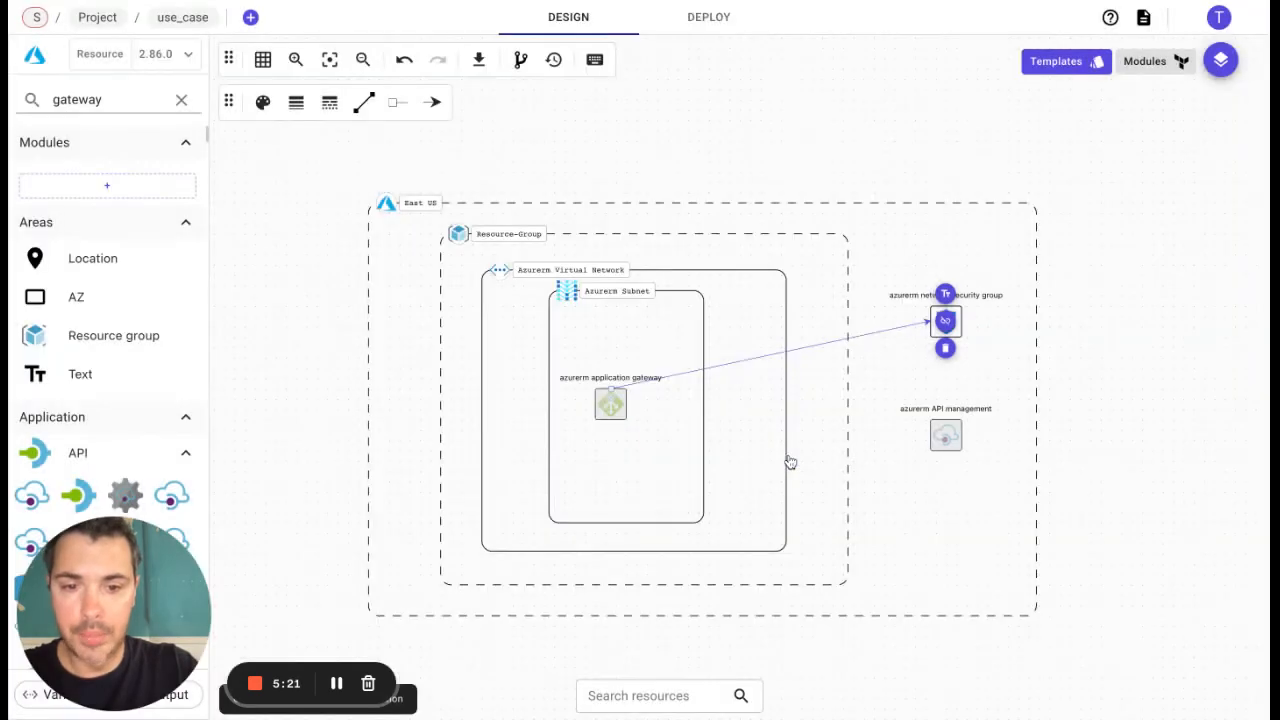
Step: View the "Initial design" and "API mgt data added" versions from the commits history, and return to the "Gateway added" version
click(554, 59)
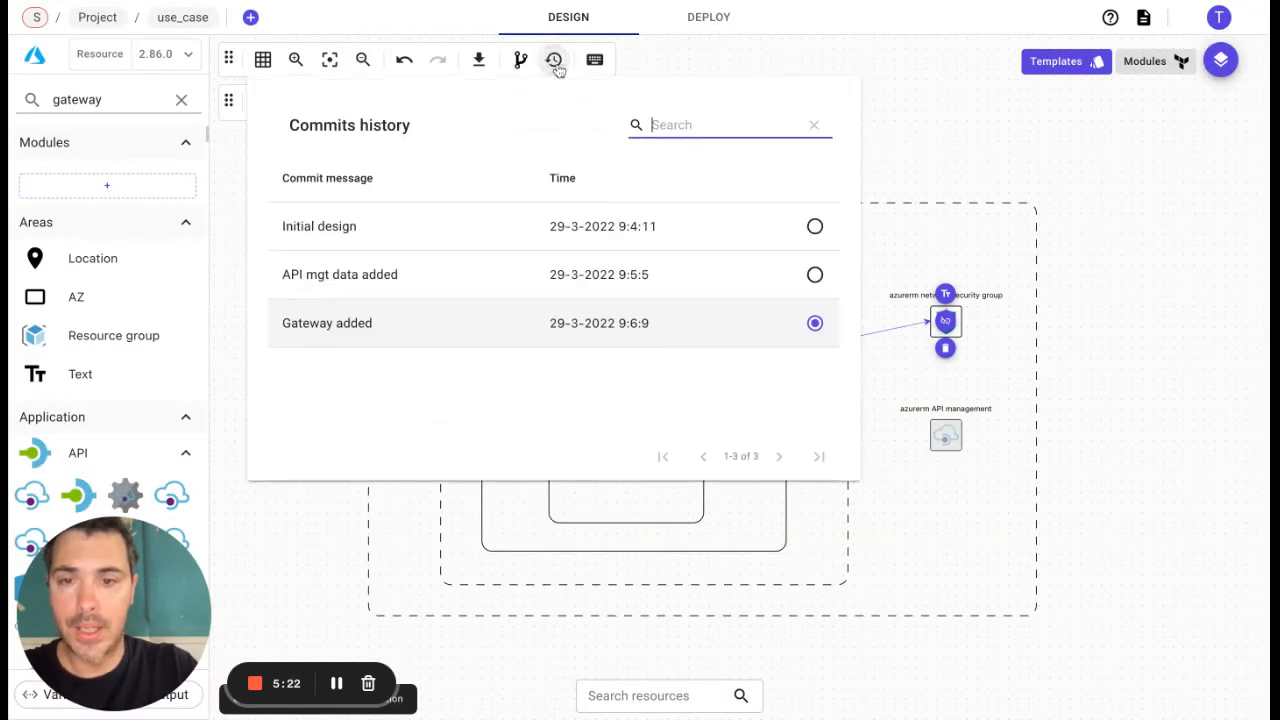
click(360, 226)
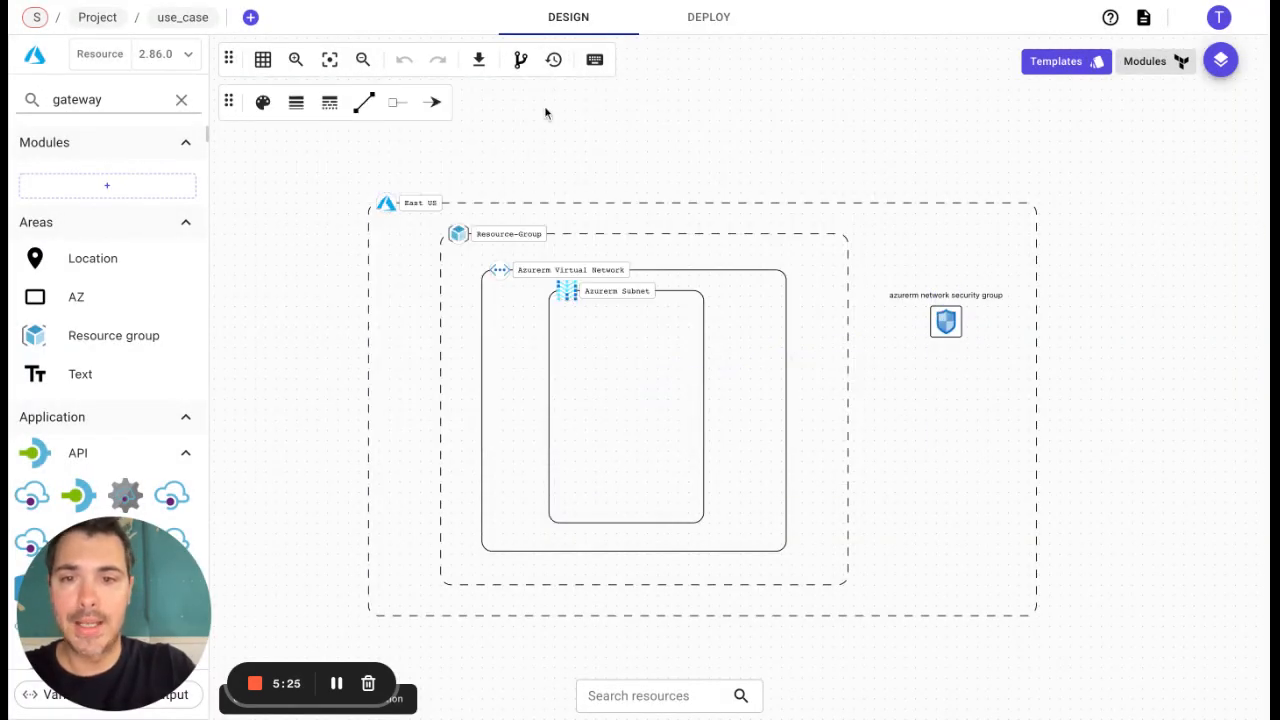
click(554, 60)
click(362, 277)
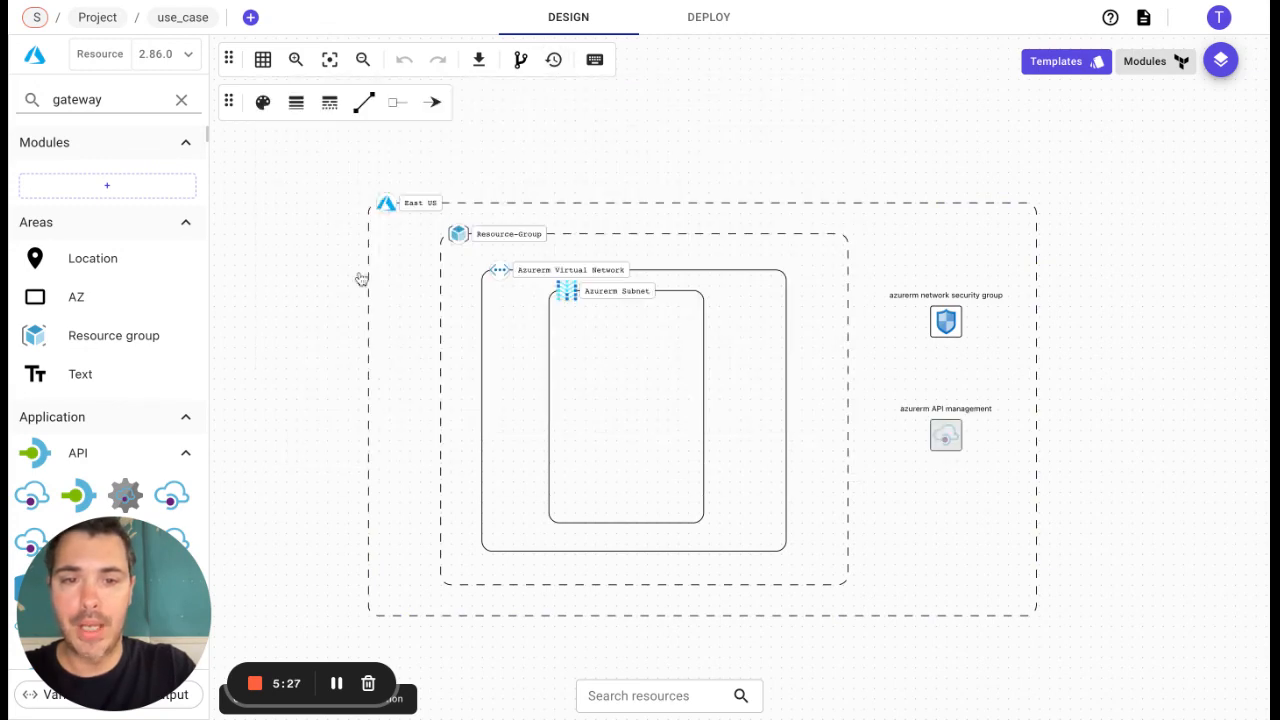
click(554, 59)
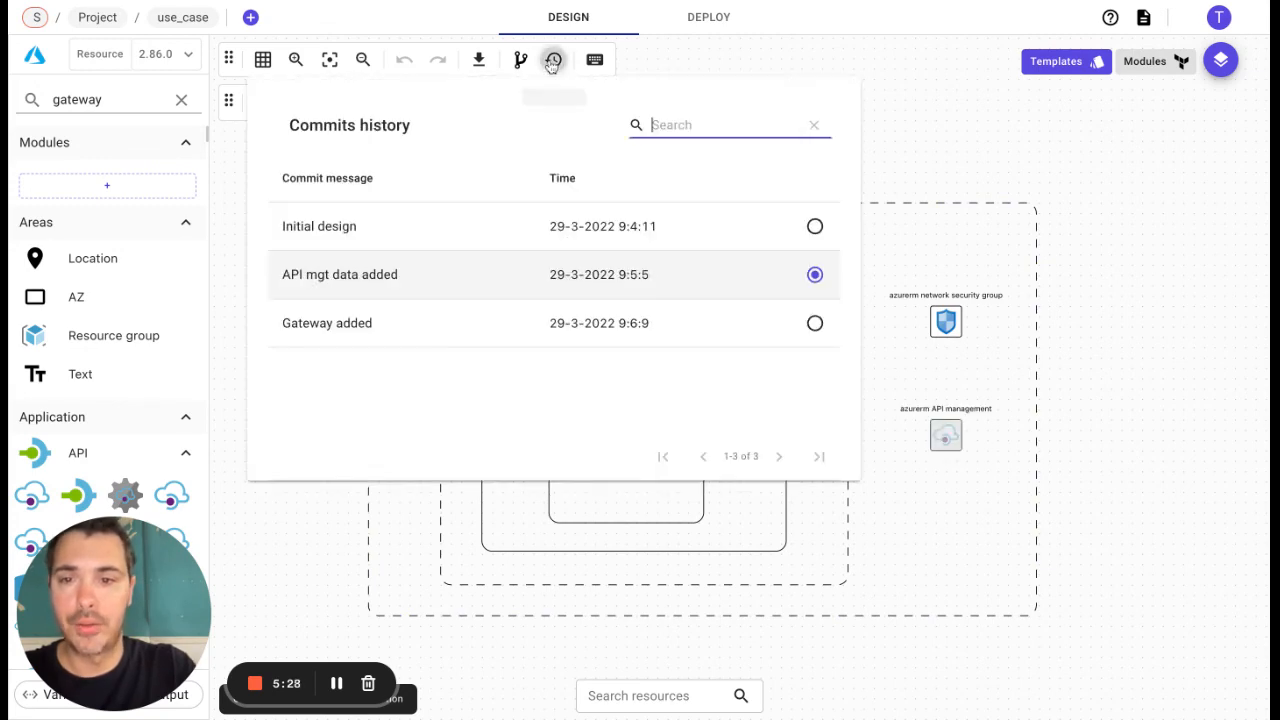
click(332, 325)
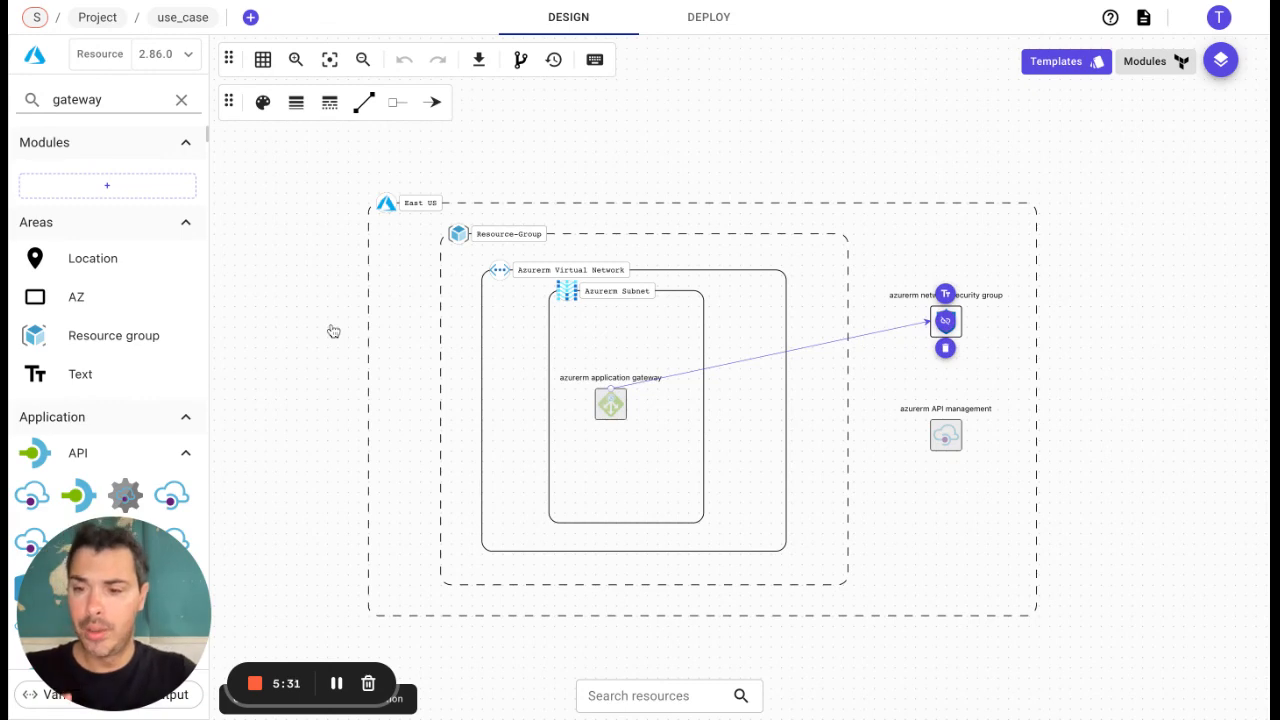